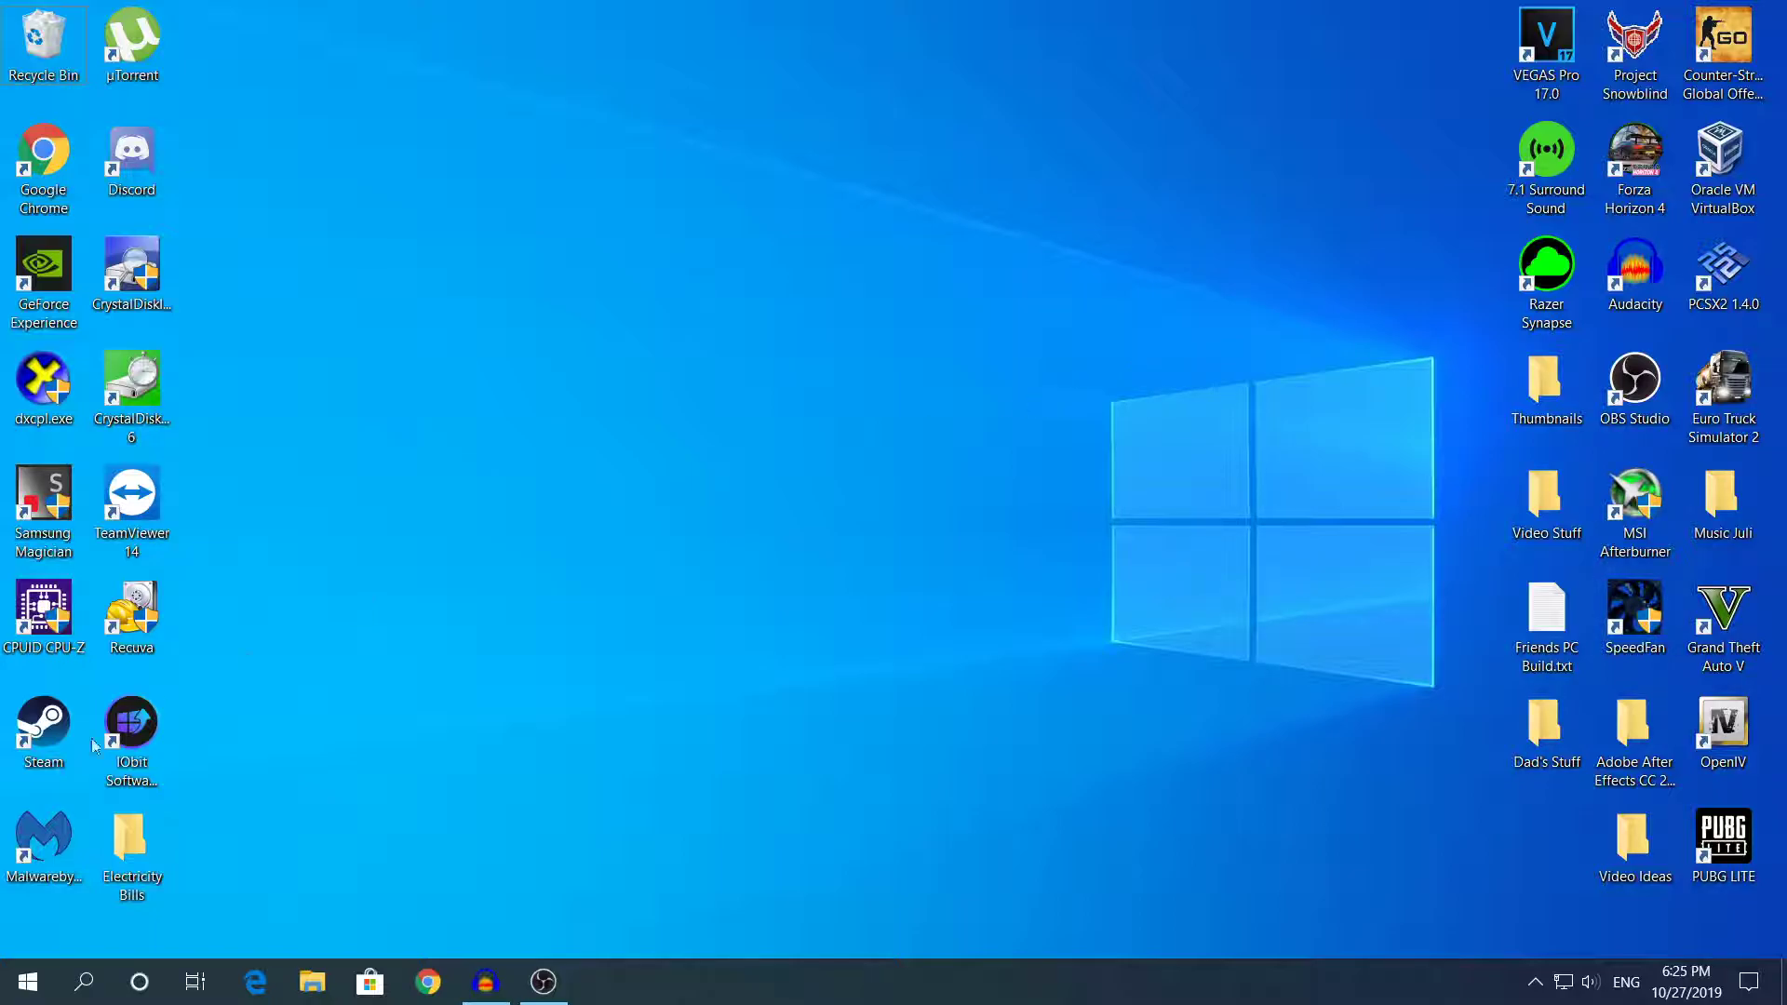
# Launch Device Manager, expand Network adapters and open the Realtek PCIe GbE Family Controller
pyautogui.rightClick(28, 981)
pyautogui.click(141, 510)
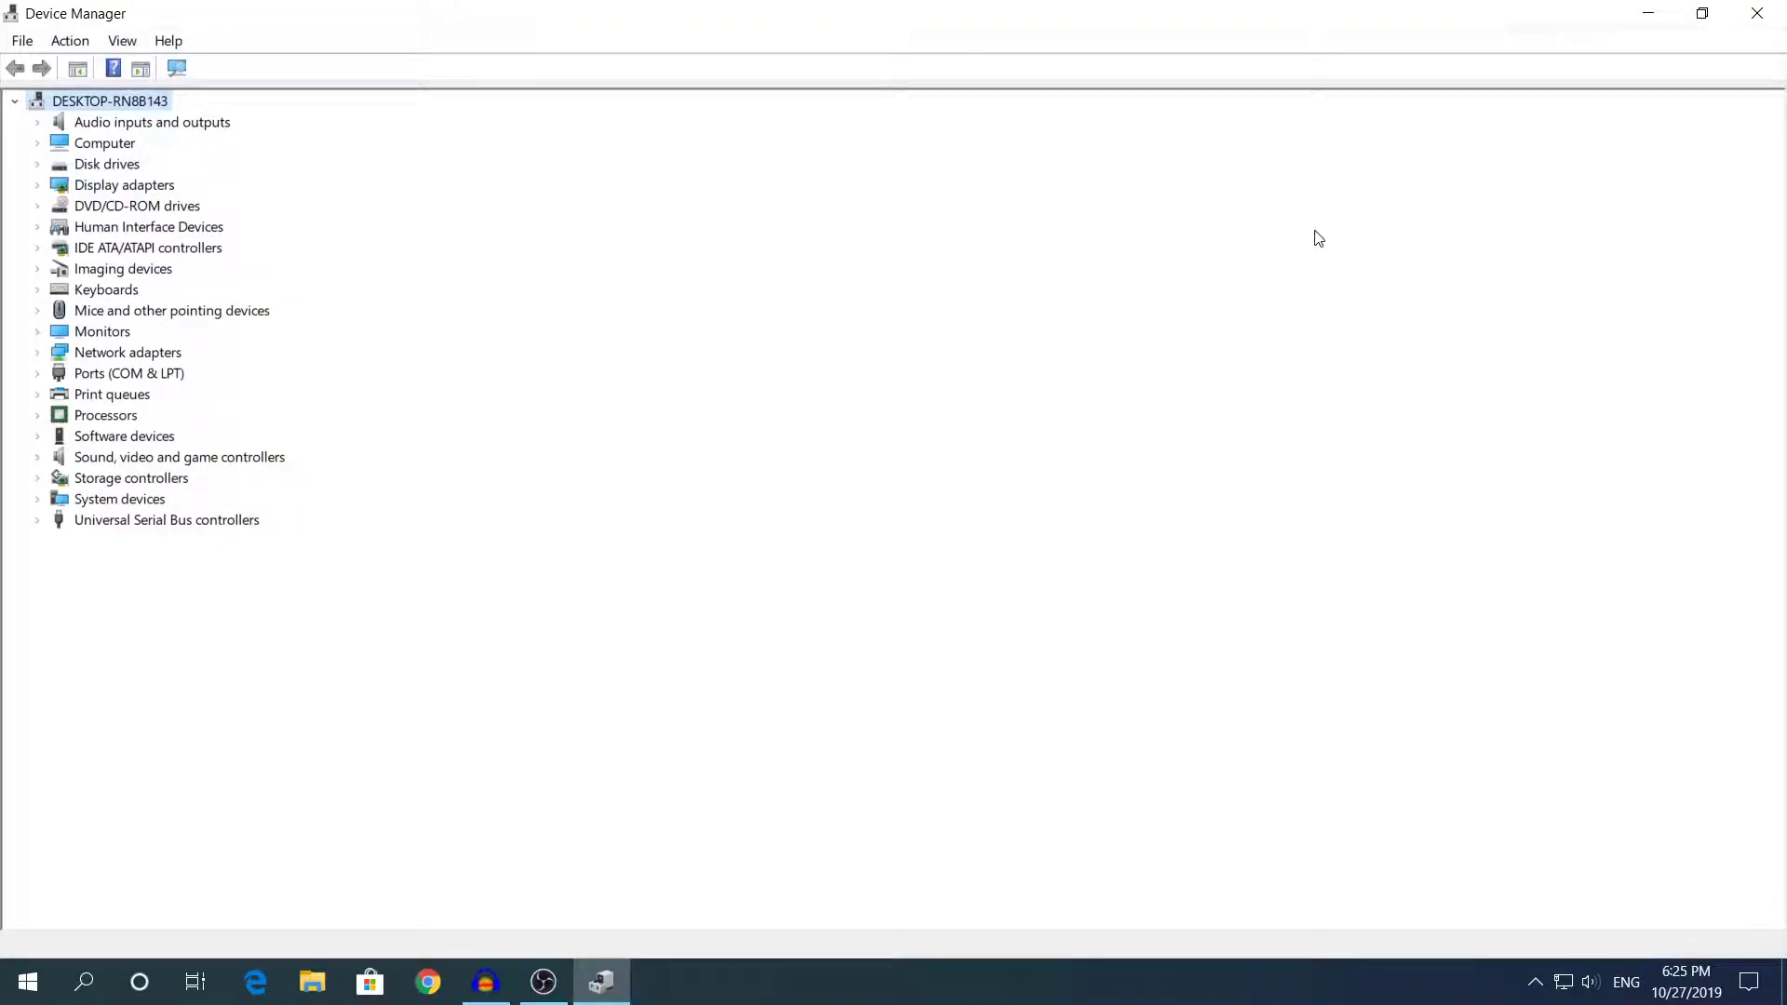
pyautogui.click(37, 352)
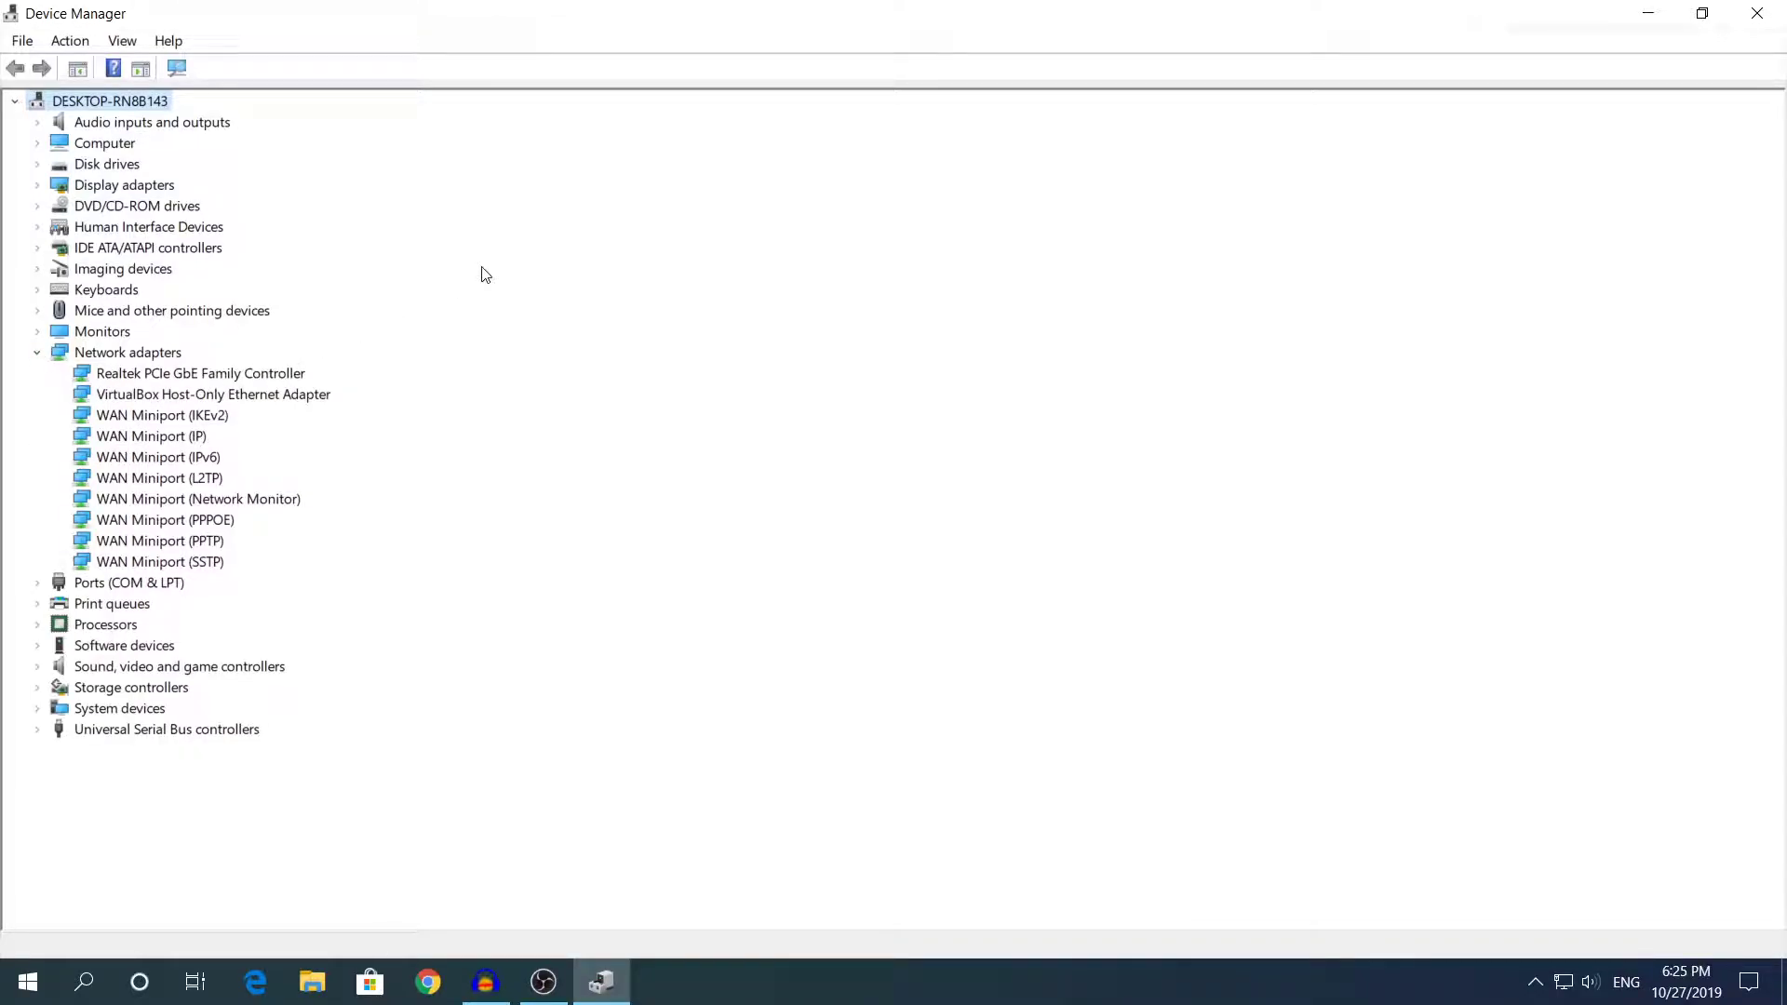
pyautogui.click(84, 375)
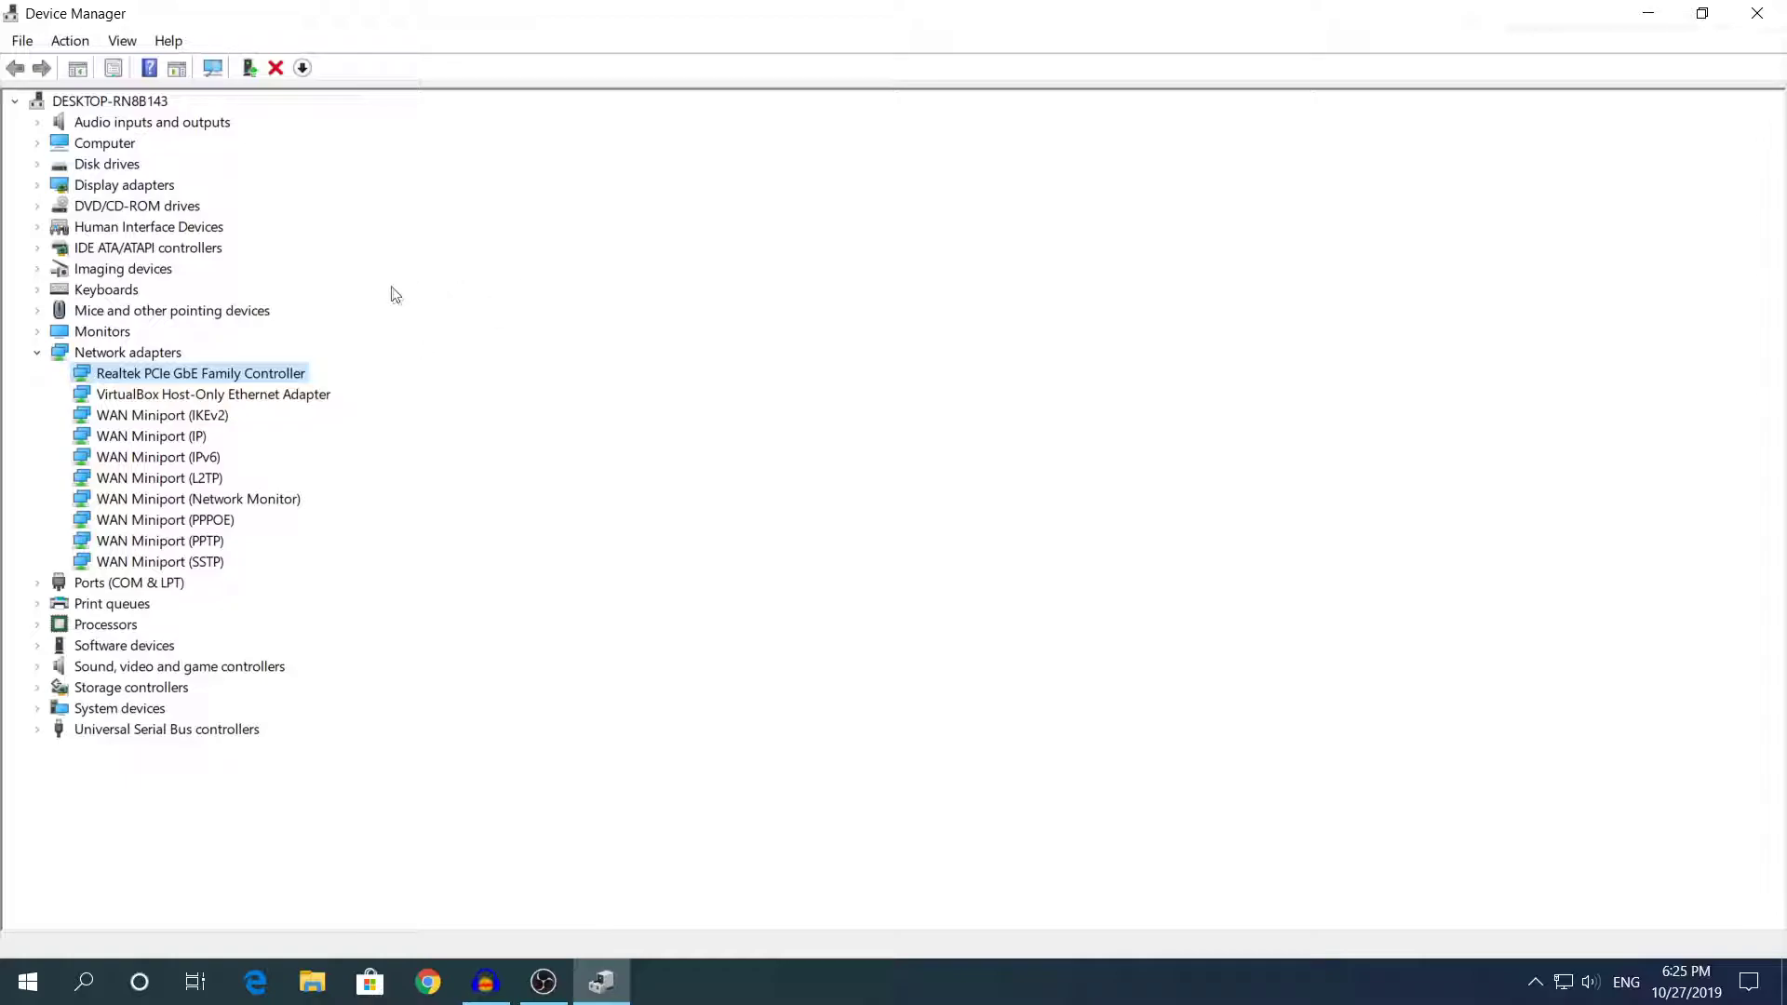
pyautogui.doubleClick(131, 374)
# Reopen the Realtek adapter's properties to view driver 10.36.701.2019 (7/1/2019) and start Roll Back Driver
pyautogui.press('Escape')
pyautogui.rightClick(170, 372)
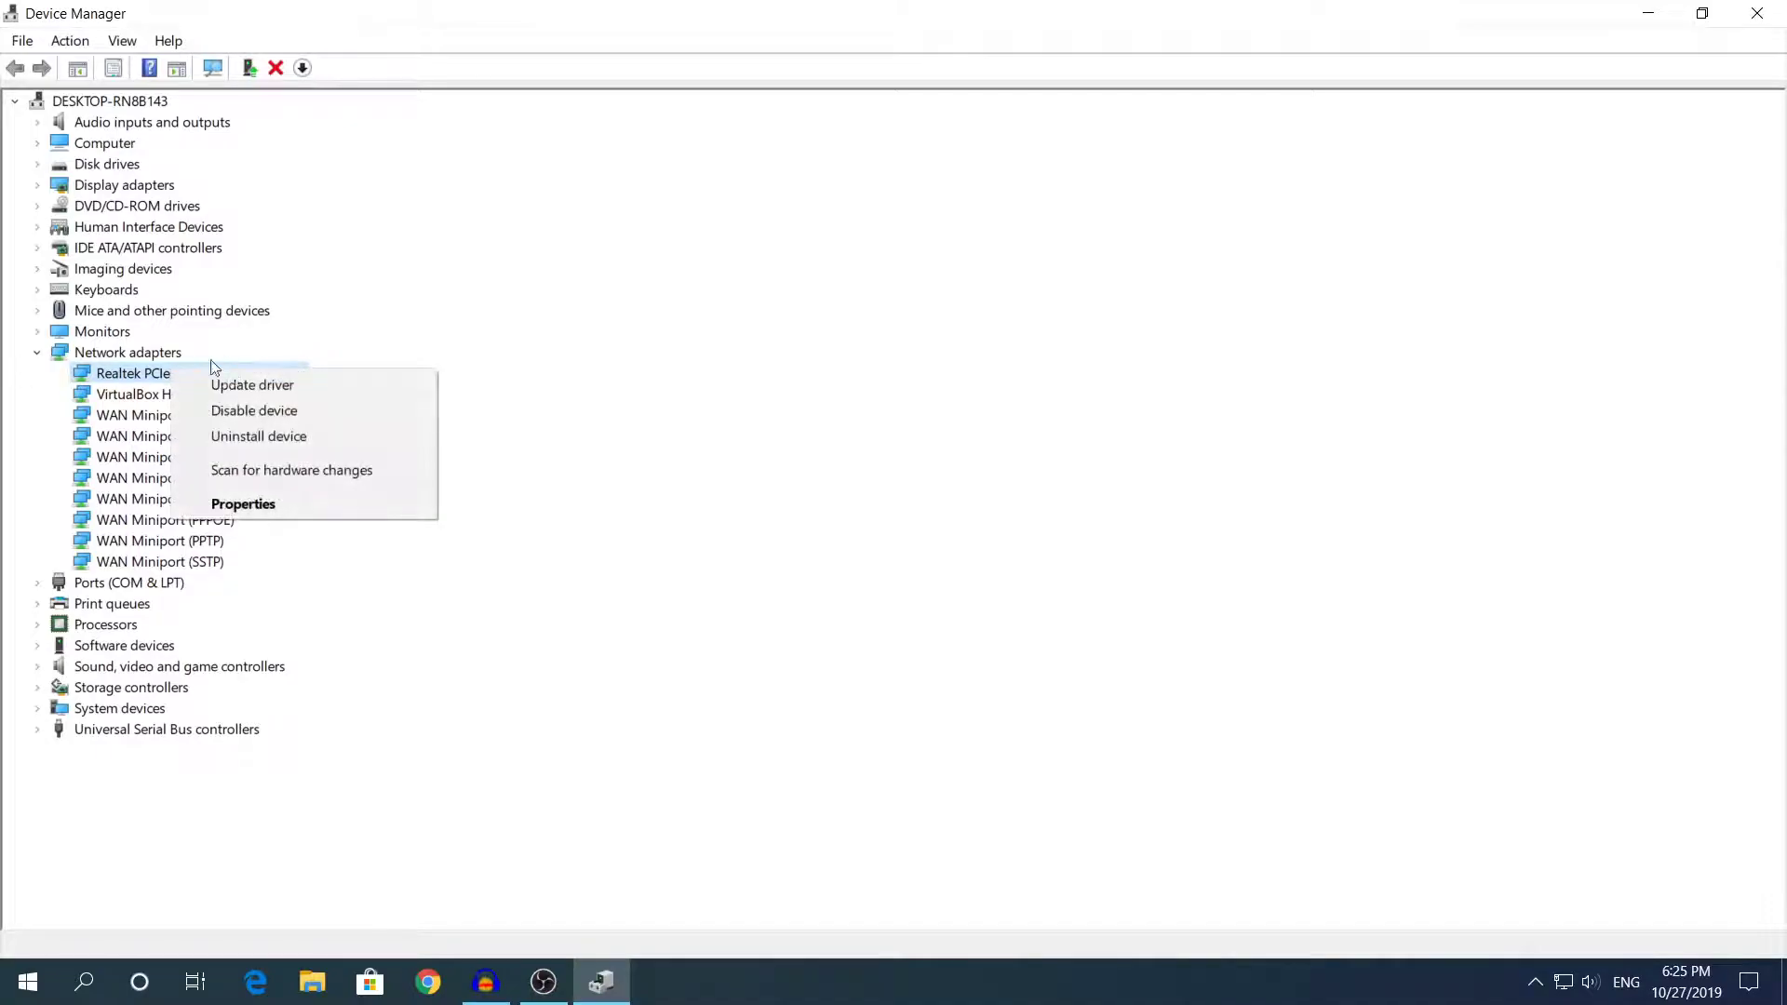
pyautogui.click(100, 373)
pyautogui.doubleClick(101, 373)
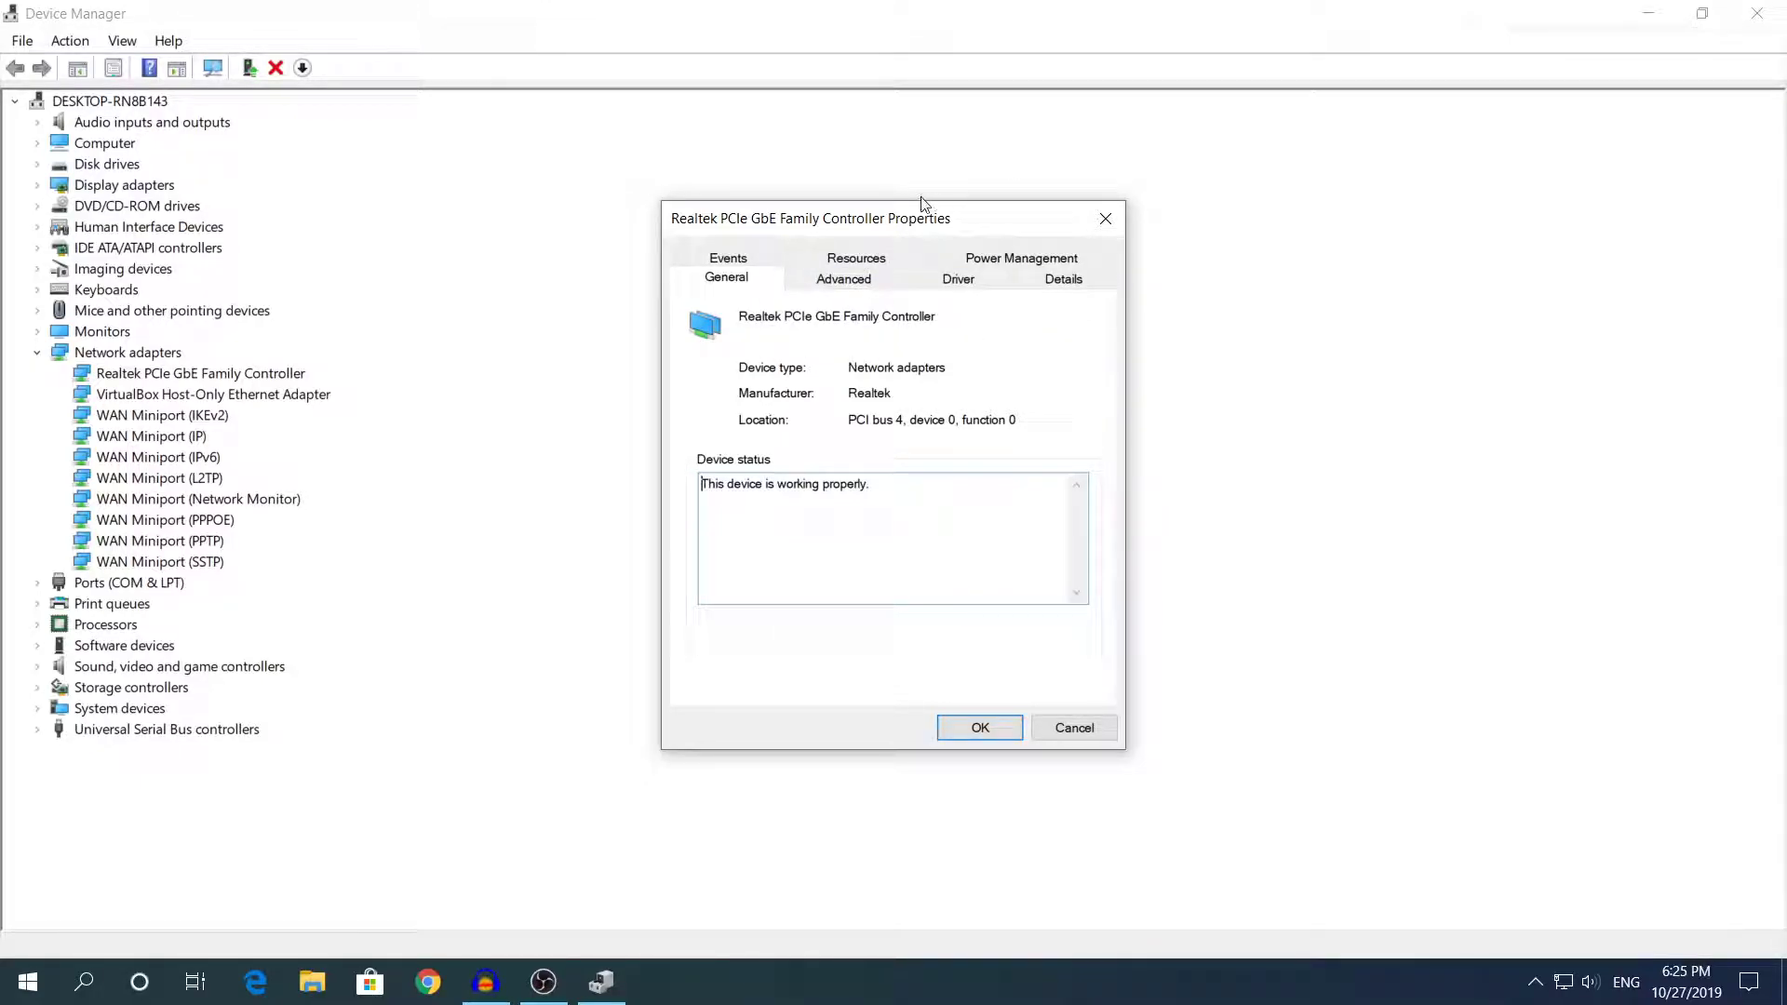
pyautogui.click(958, 279)
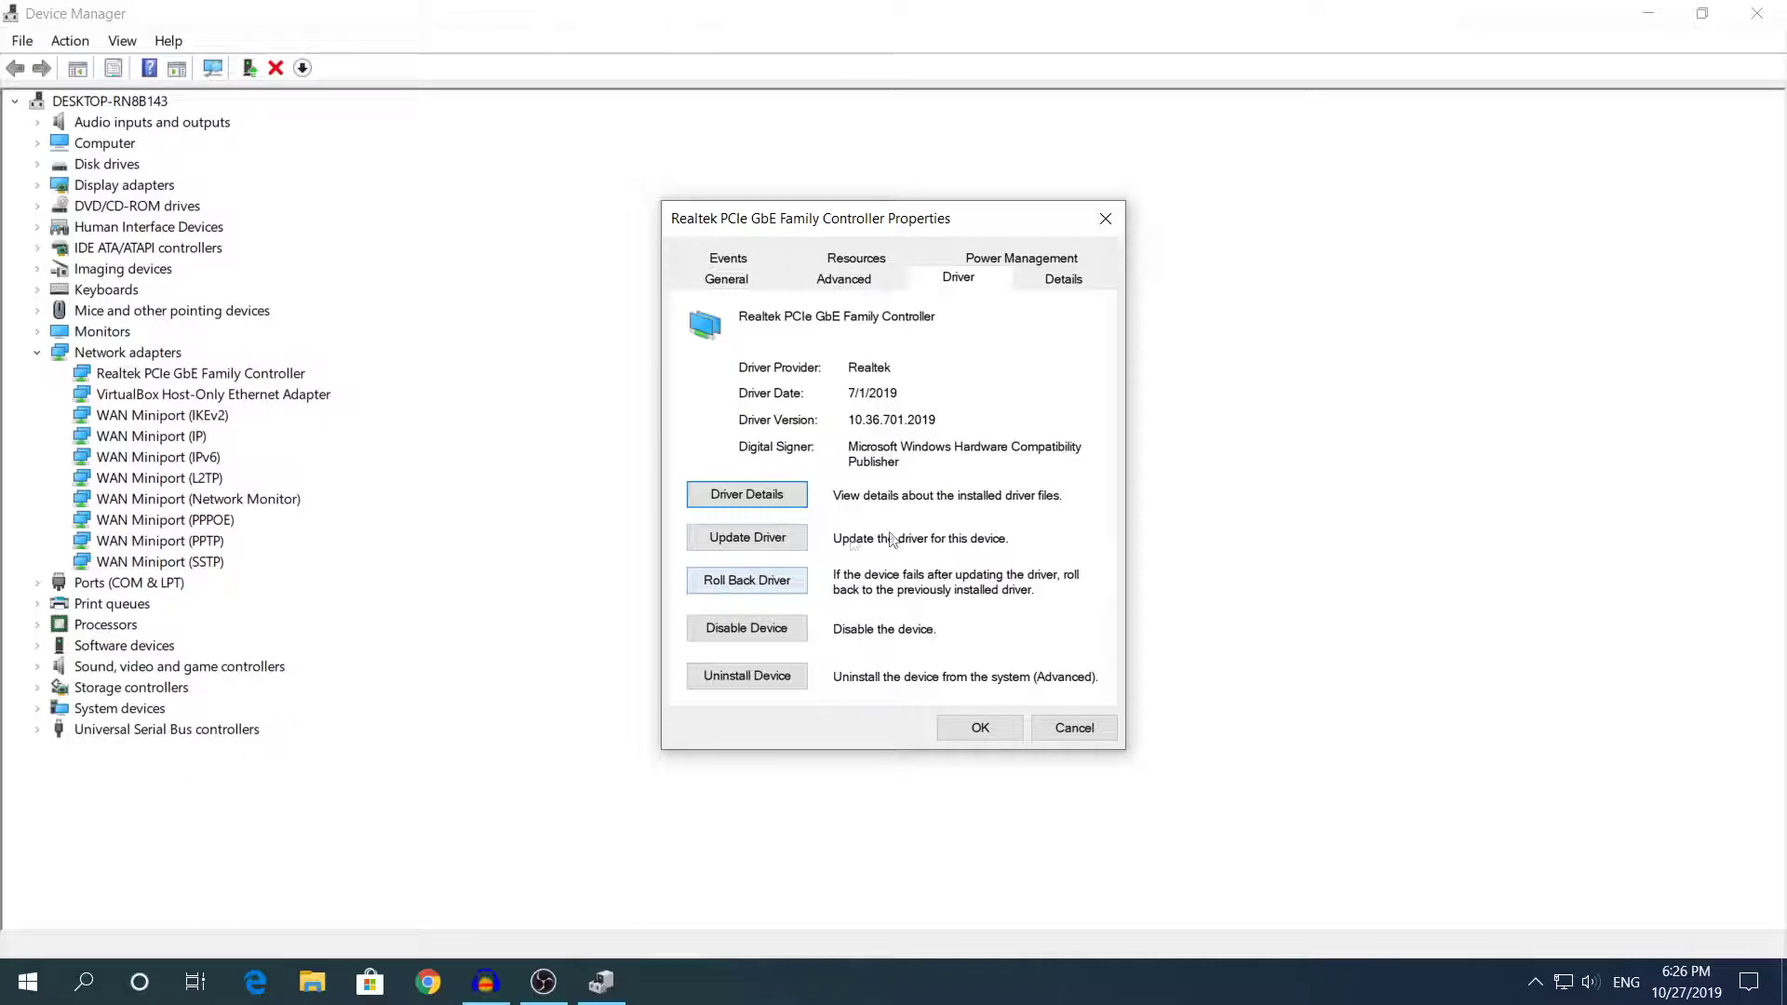
pyautogui.click(747, 580)
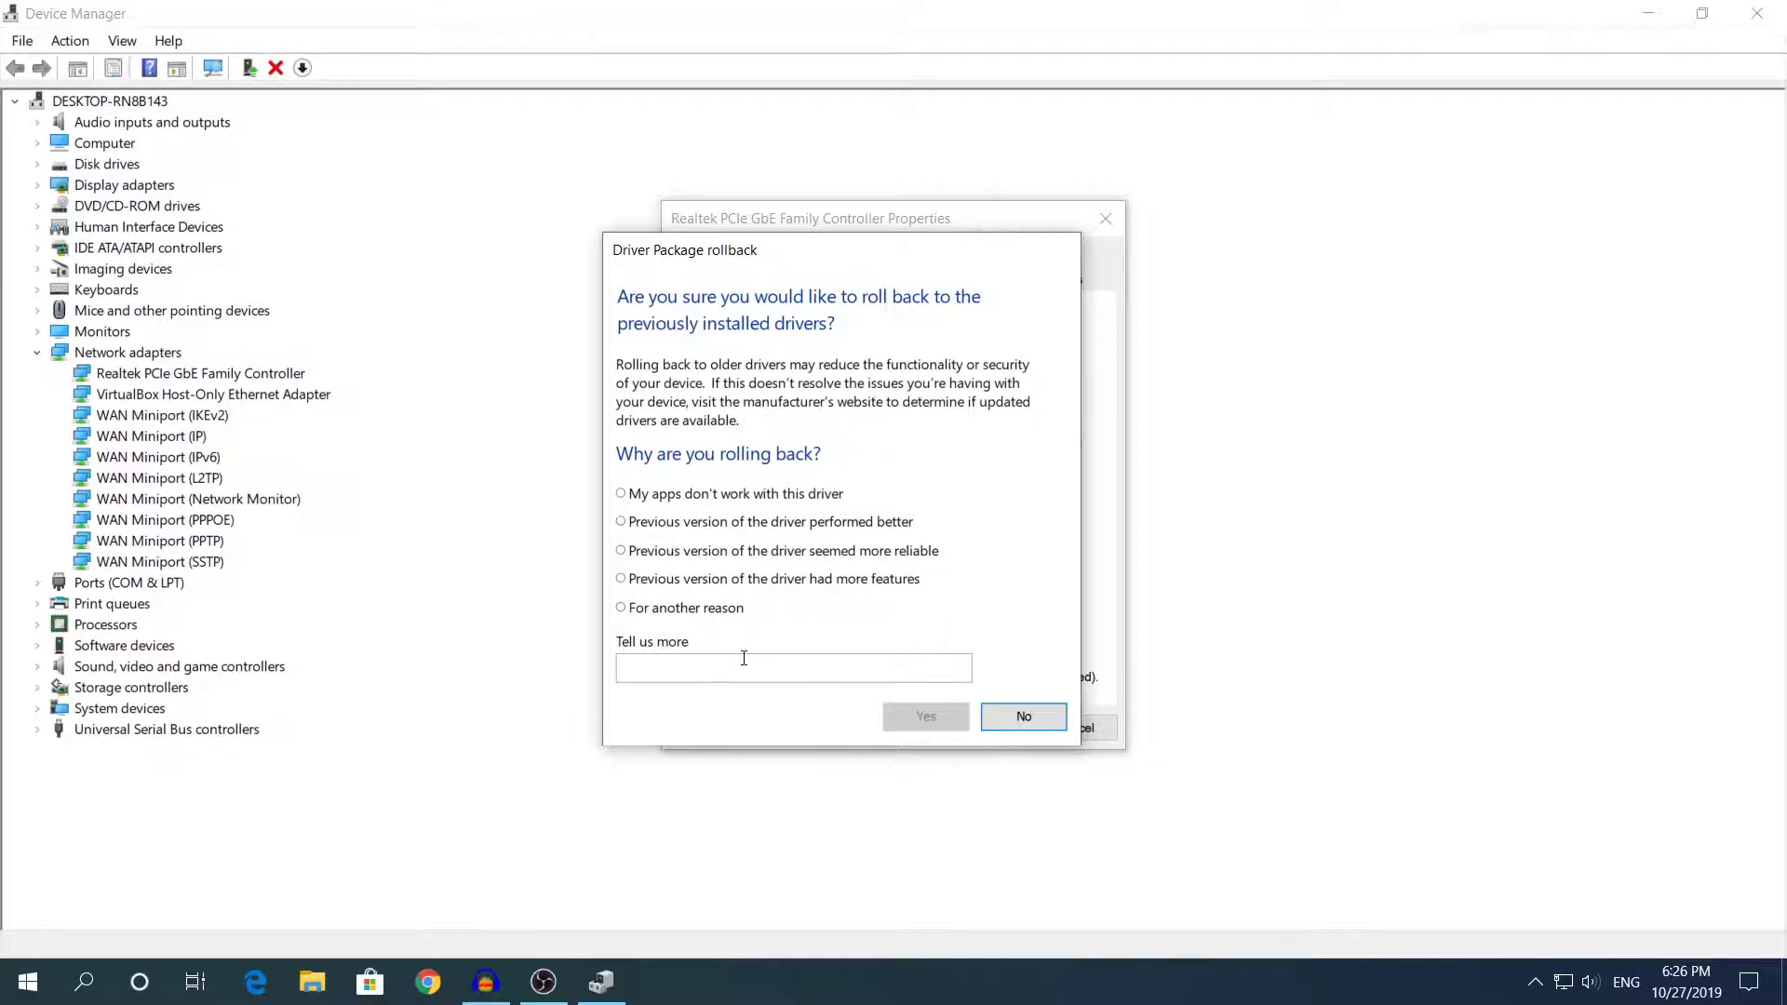
# Confirm the rollback to driver 10.35.510.2019 with the reason 'My apps don't work with this driver'
pyautogui.click(689, 579)
pyautogui.click(722, 553)
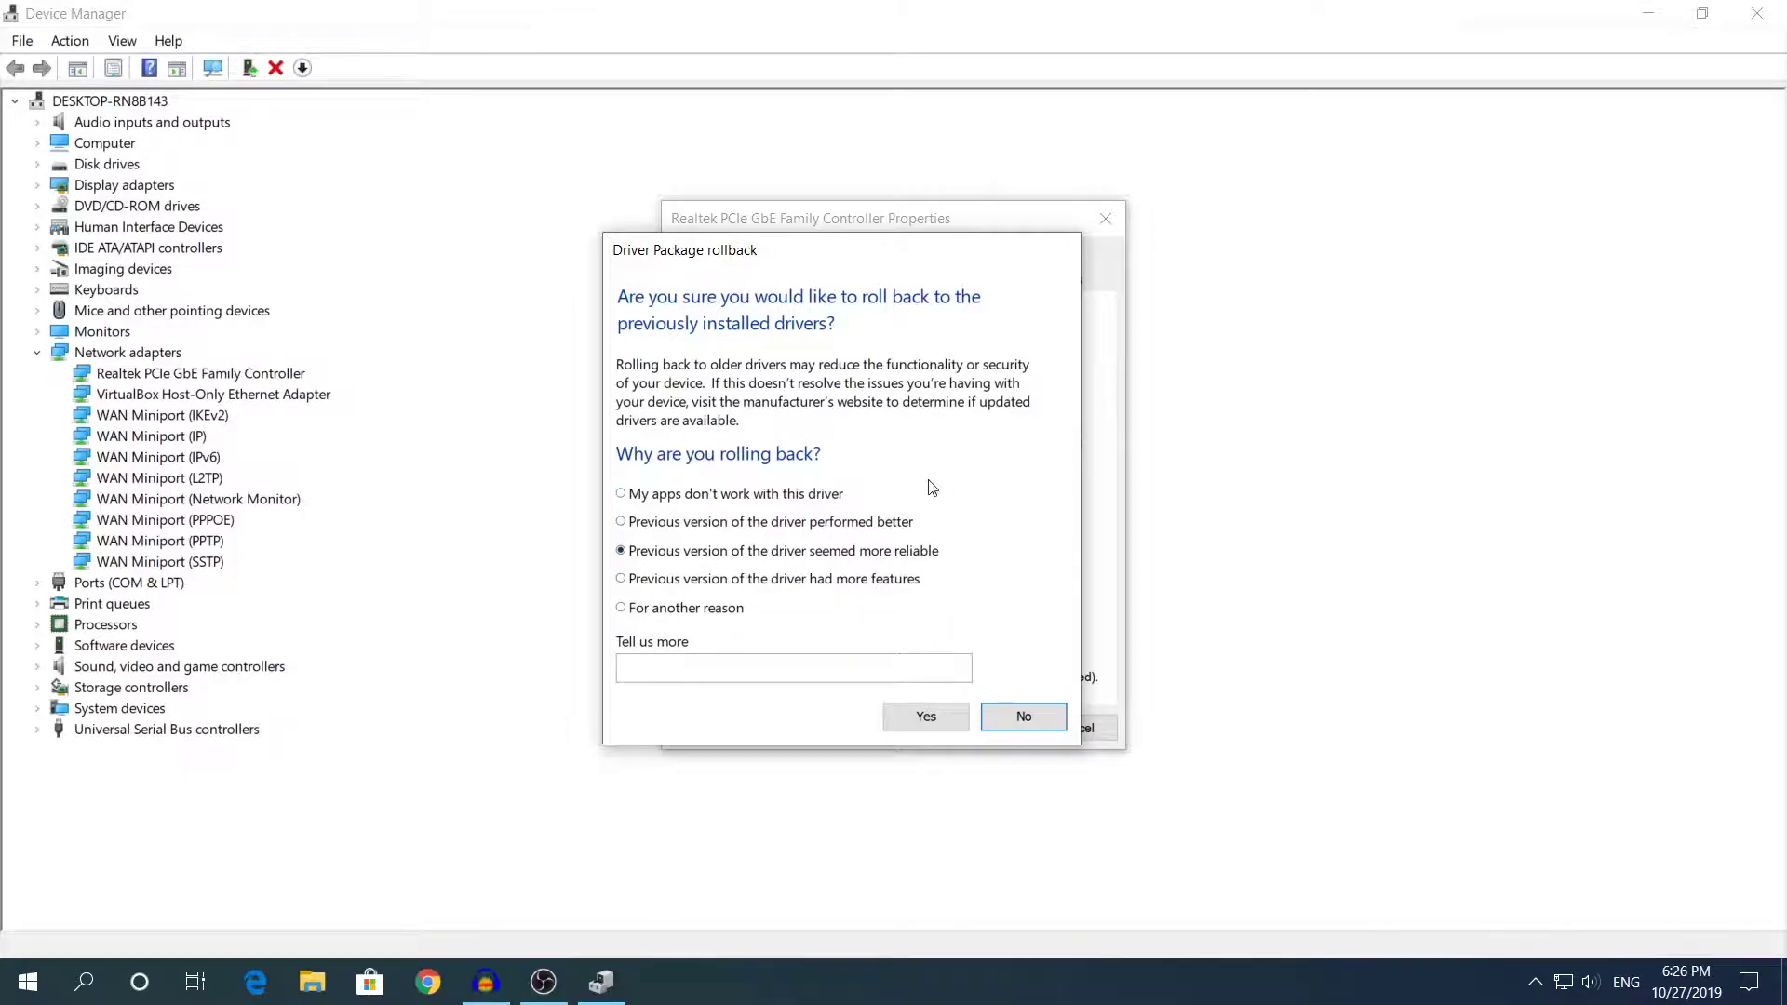
pyautogui.click(686, 614)
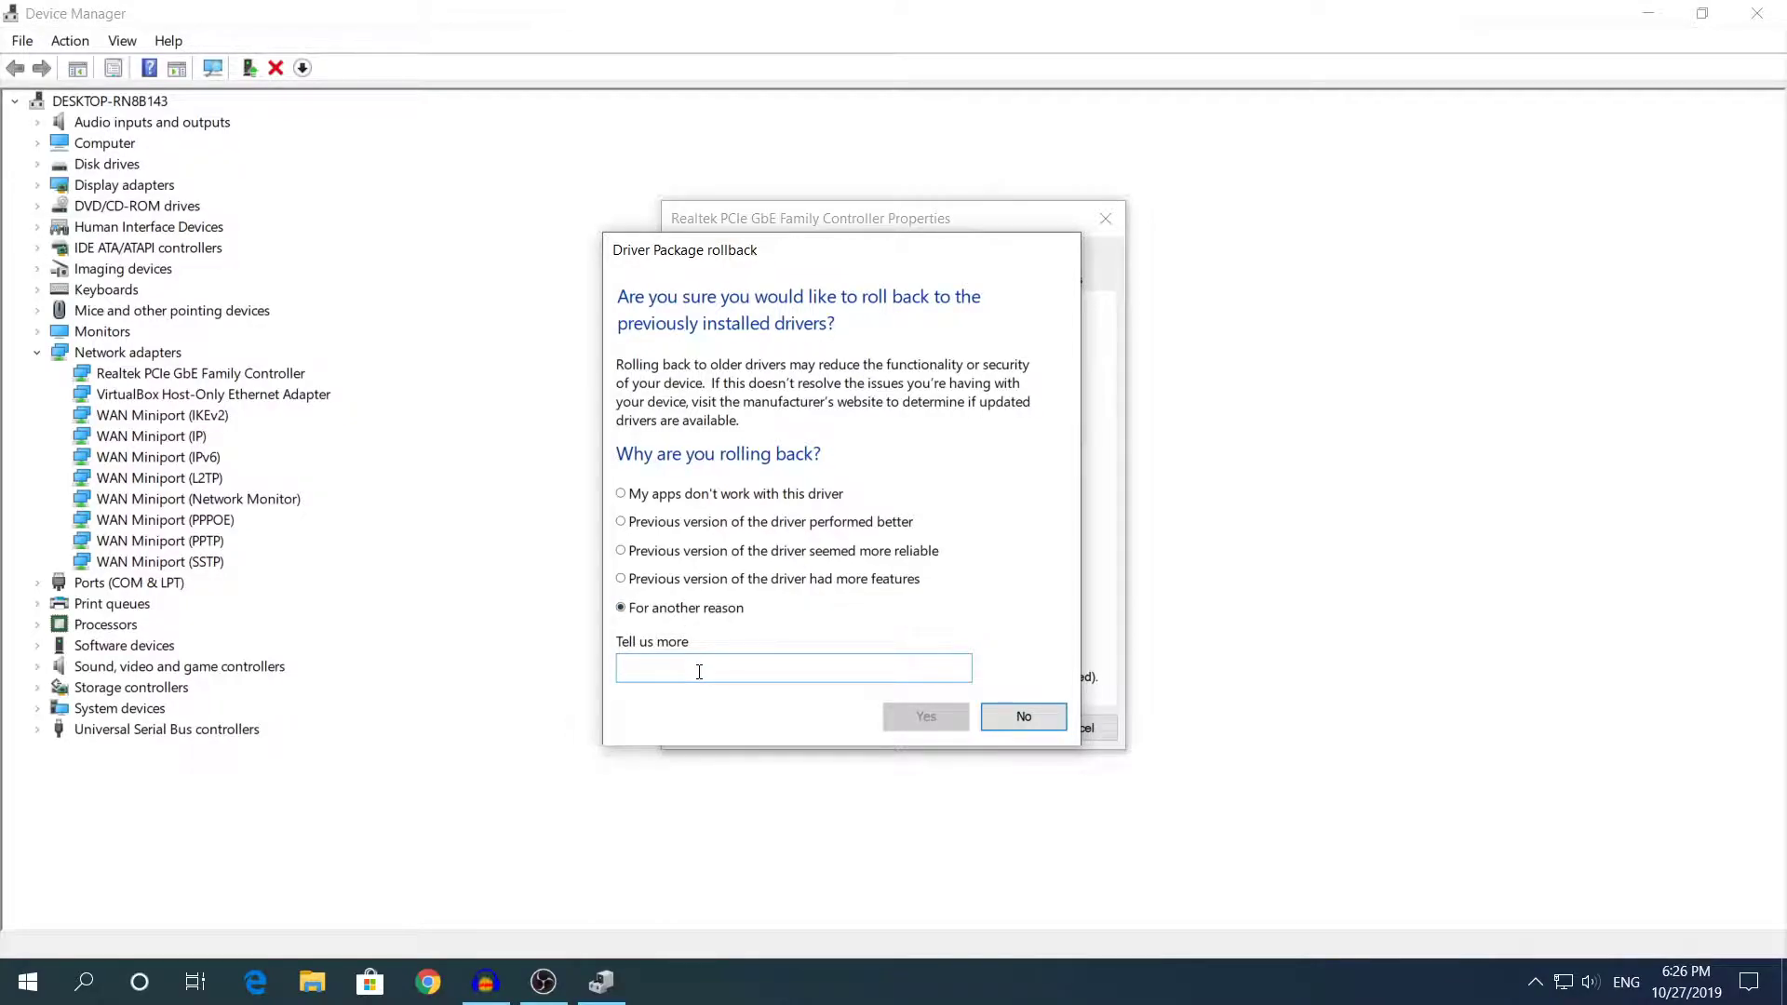
pyautogui.click(660, 492)
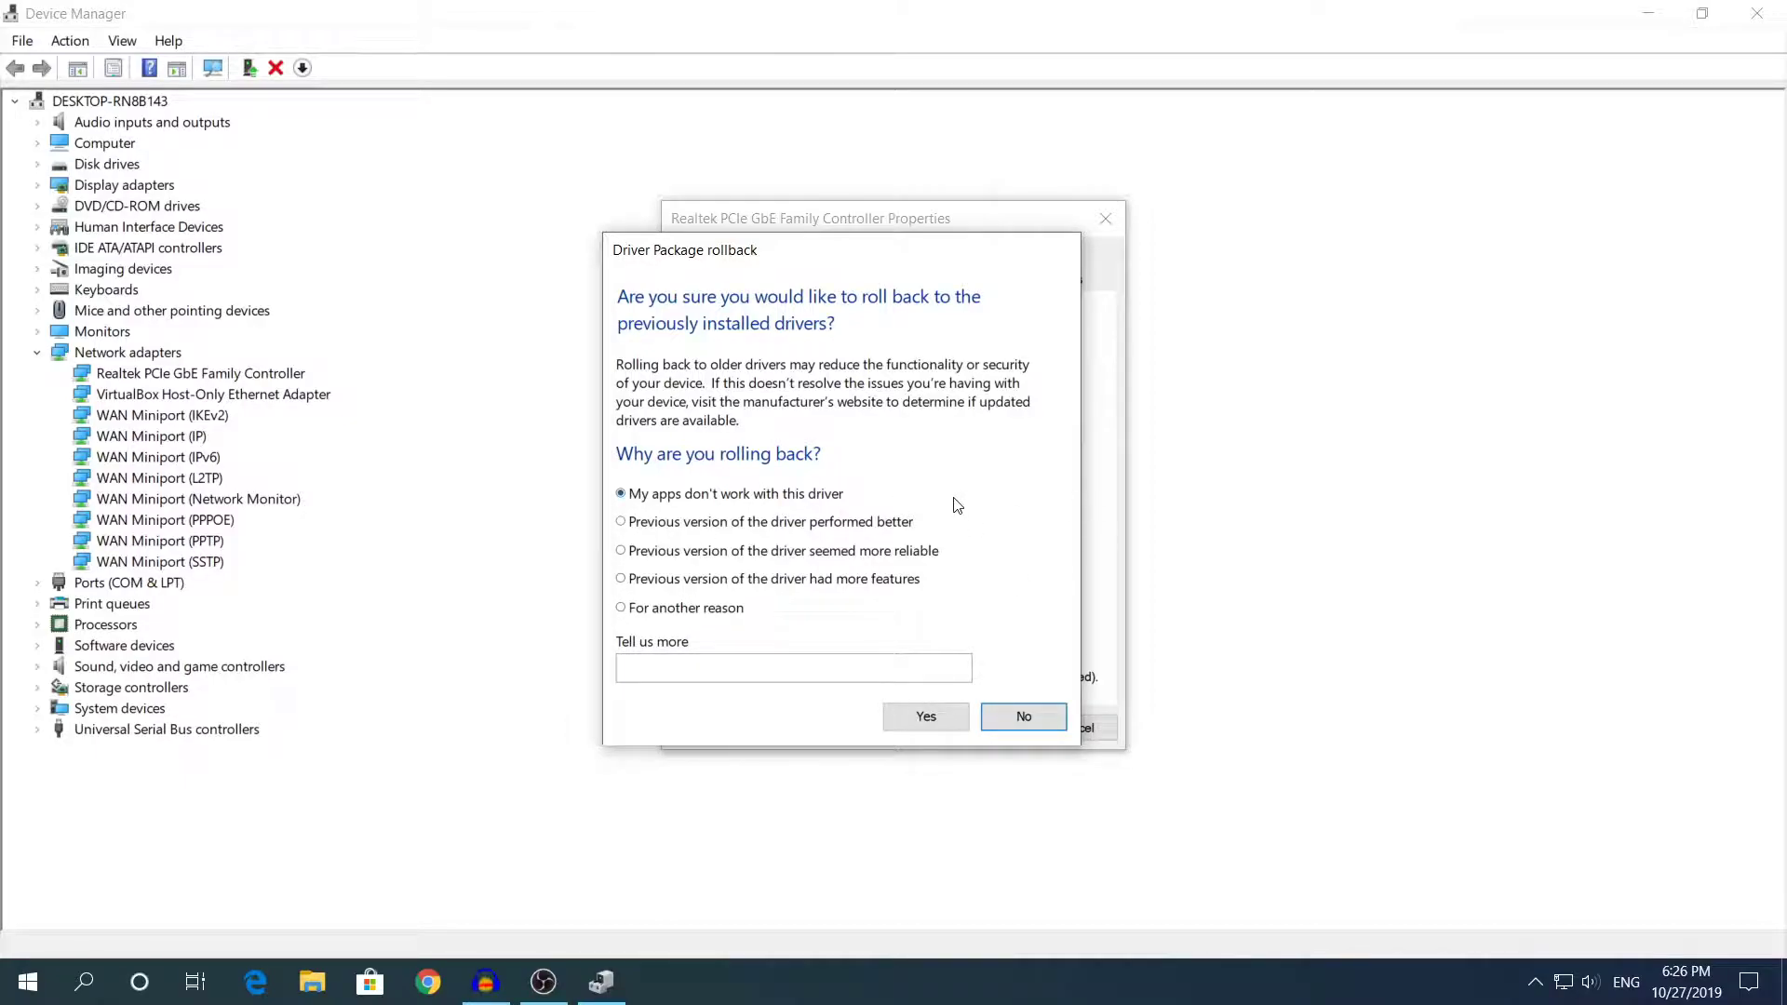
pyautogui.click(925, 716)
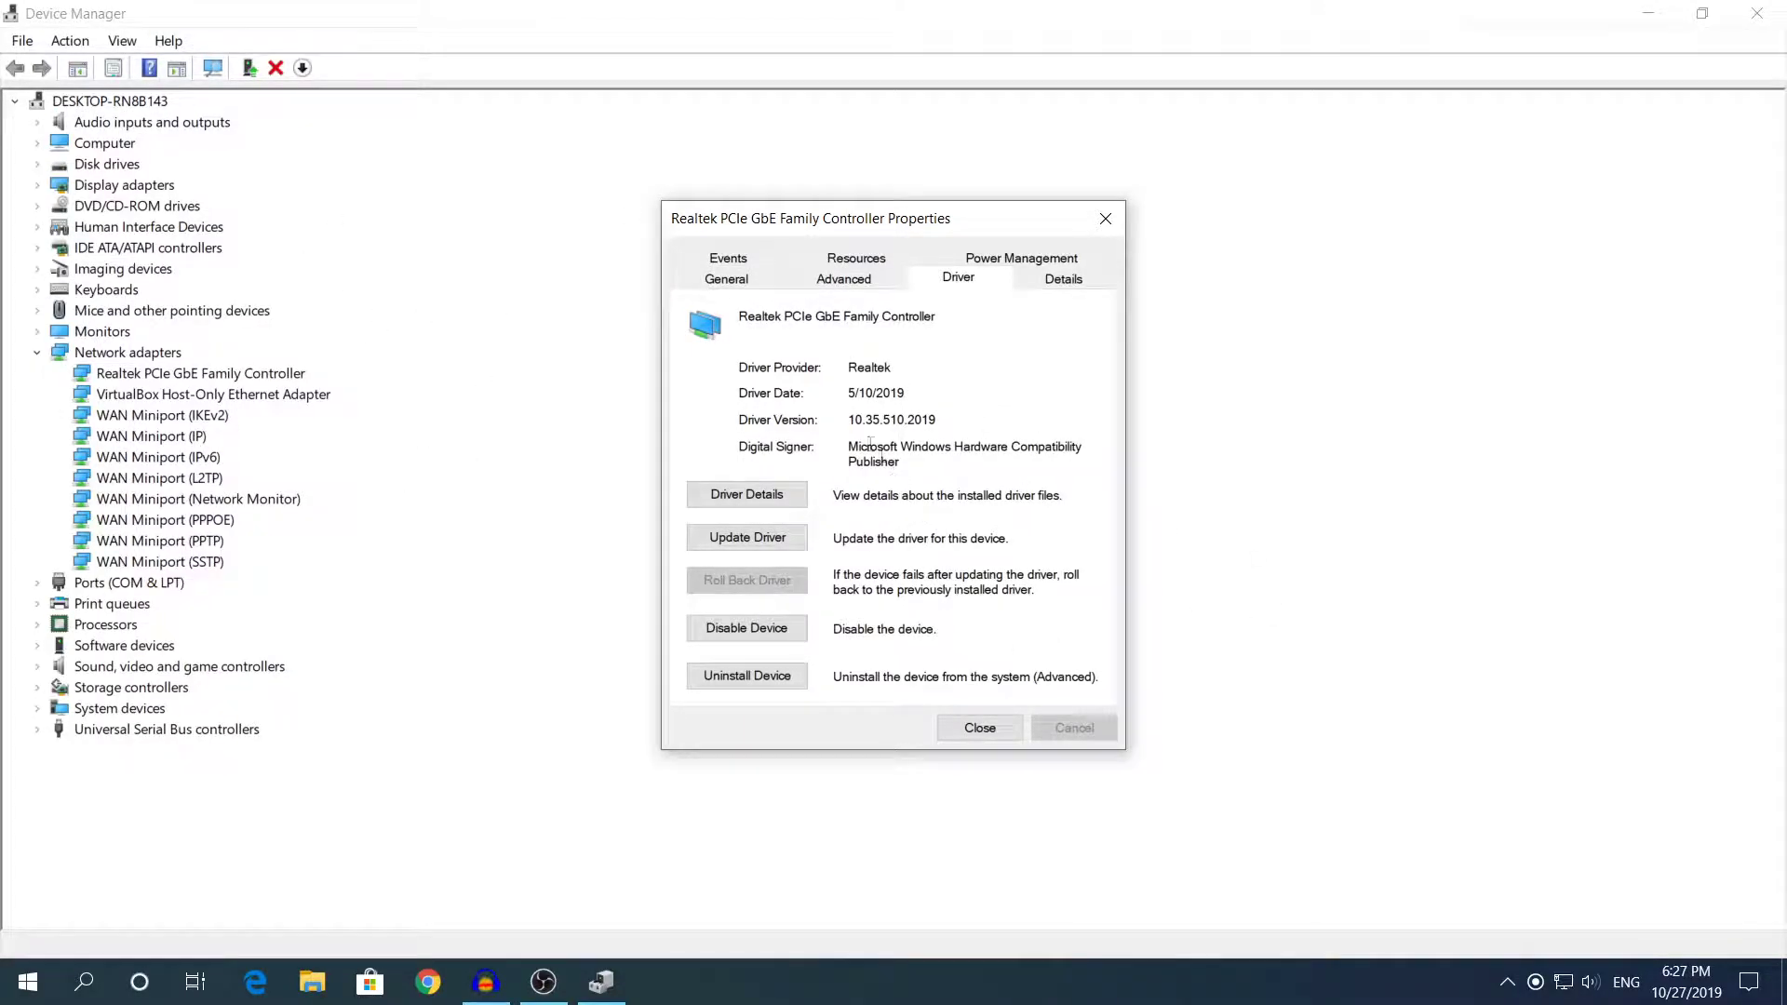
pyautogui.moveTo(850, 398); pyautogui.dragTo(908, 398)
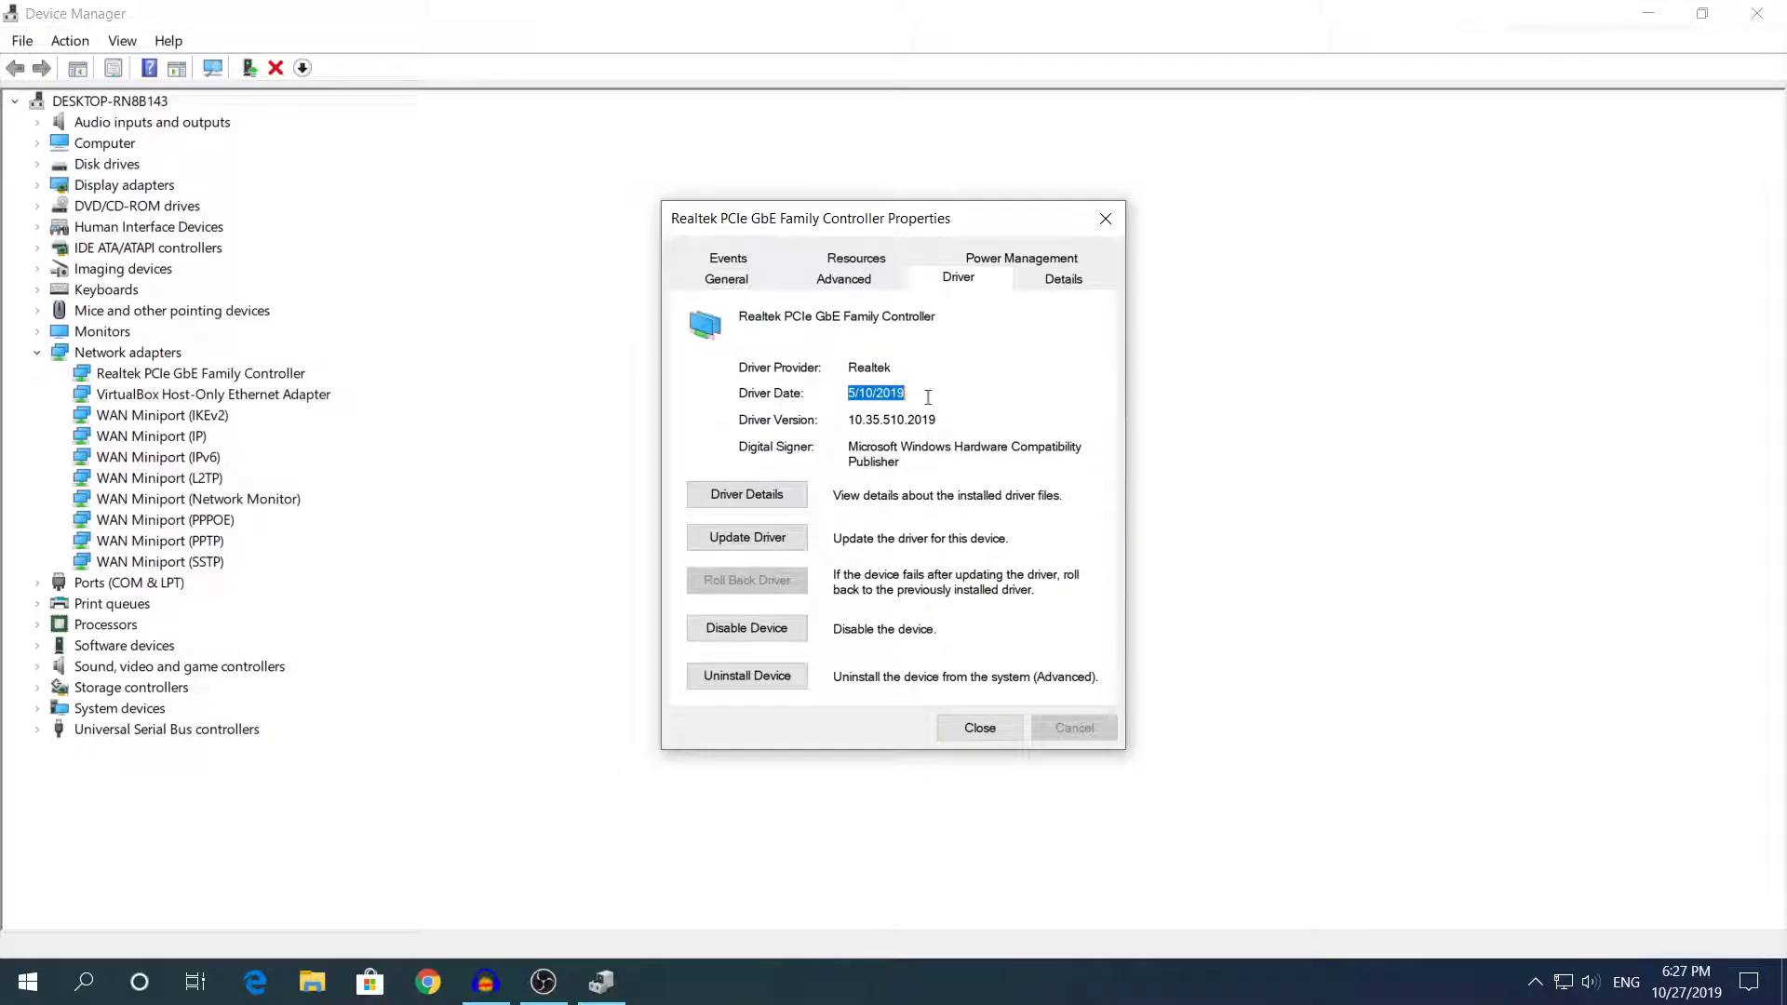
pyautogui.click(895, 400)
pyautogui.click(979, 727)
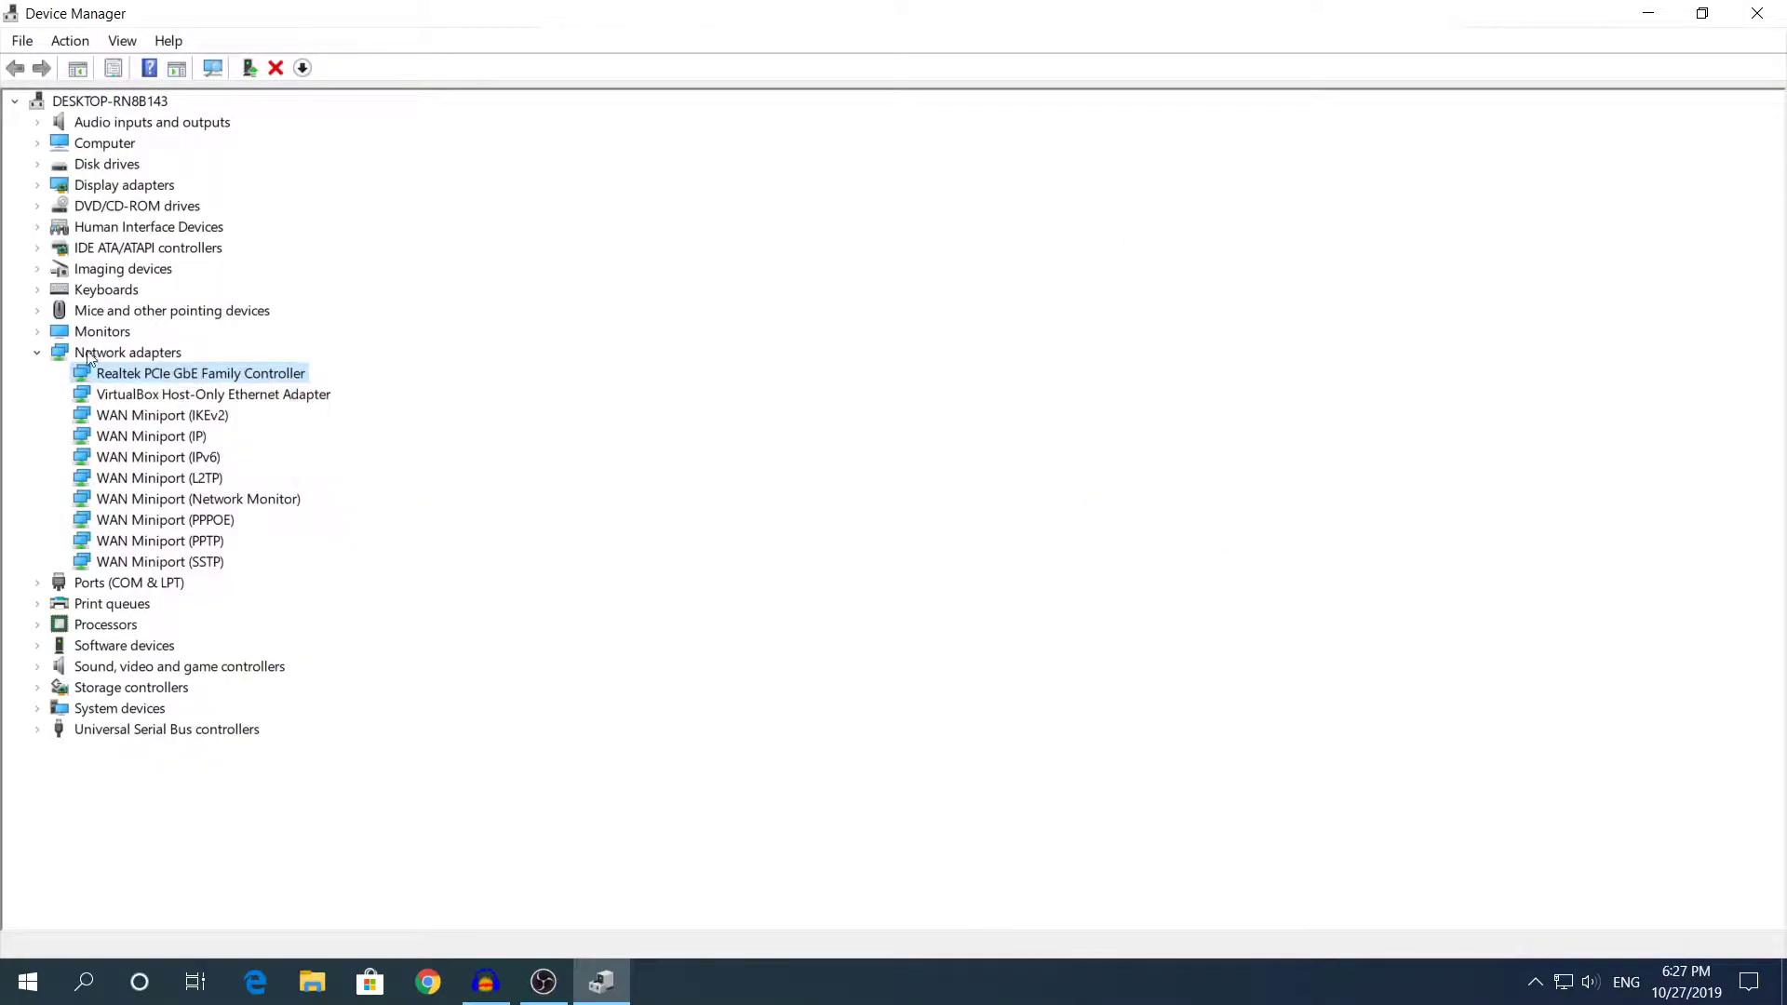
pyautogui.doubleClick(106, 375)
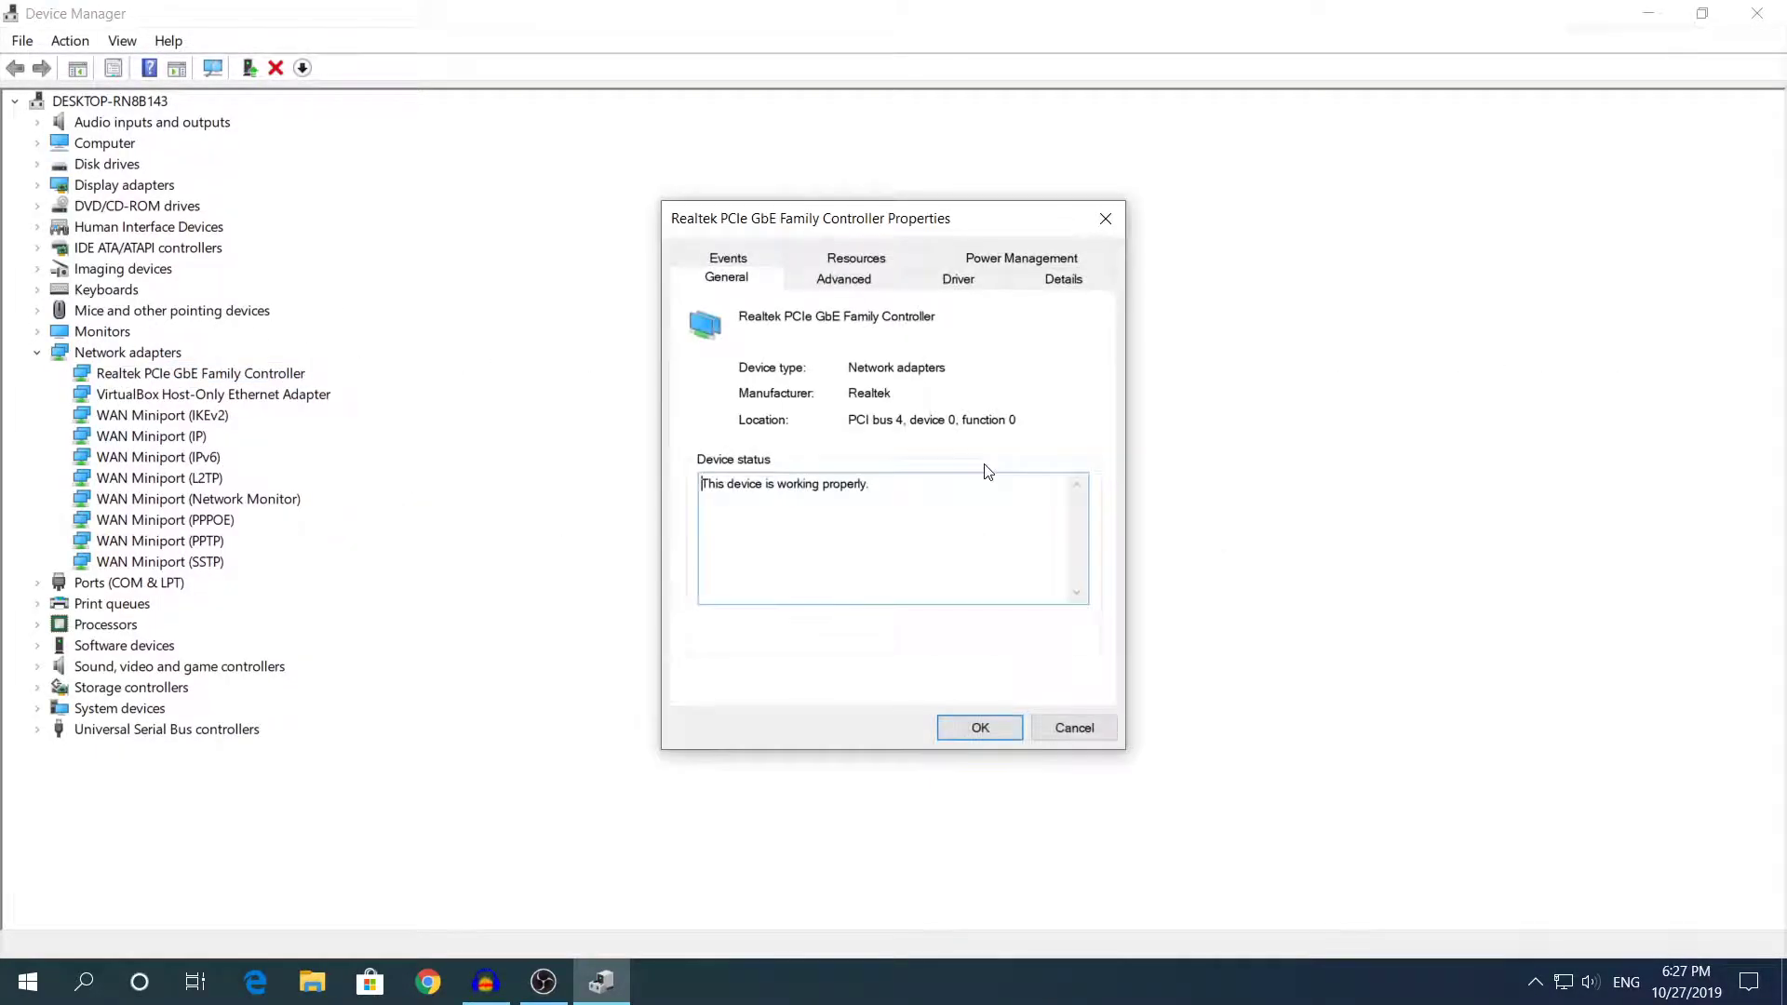
pyautogui.click(957, 277)
pyautogui.click(941, 387)
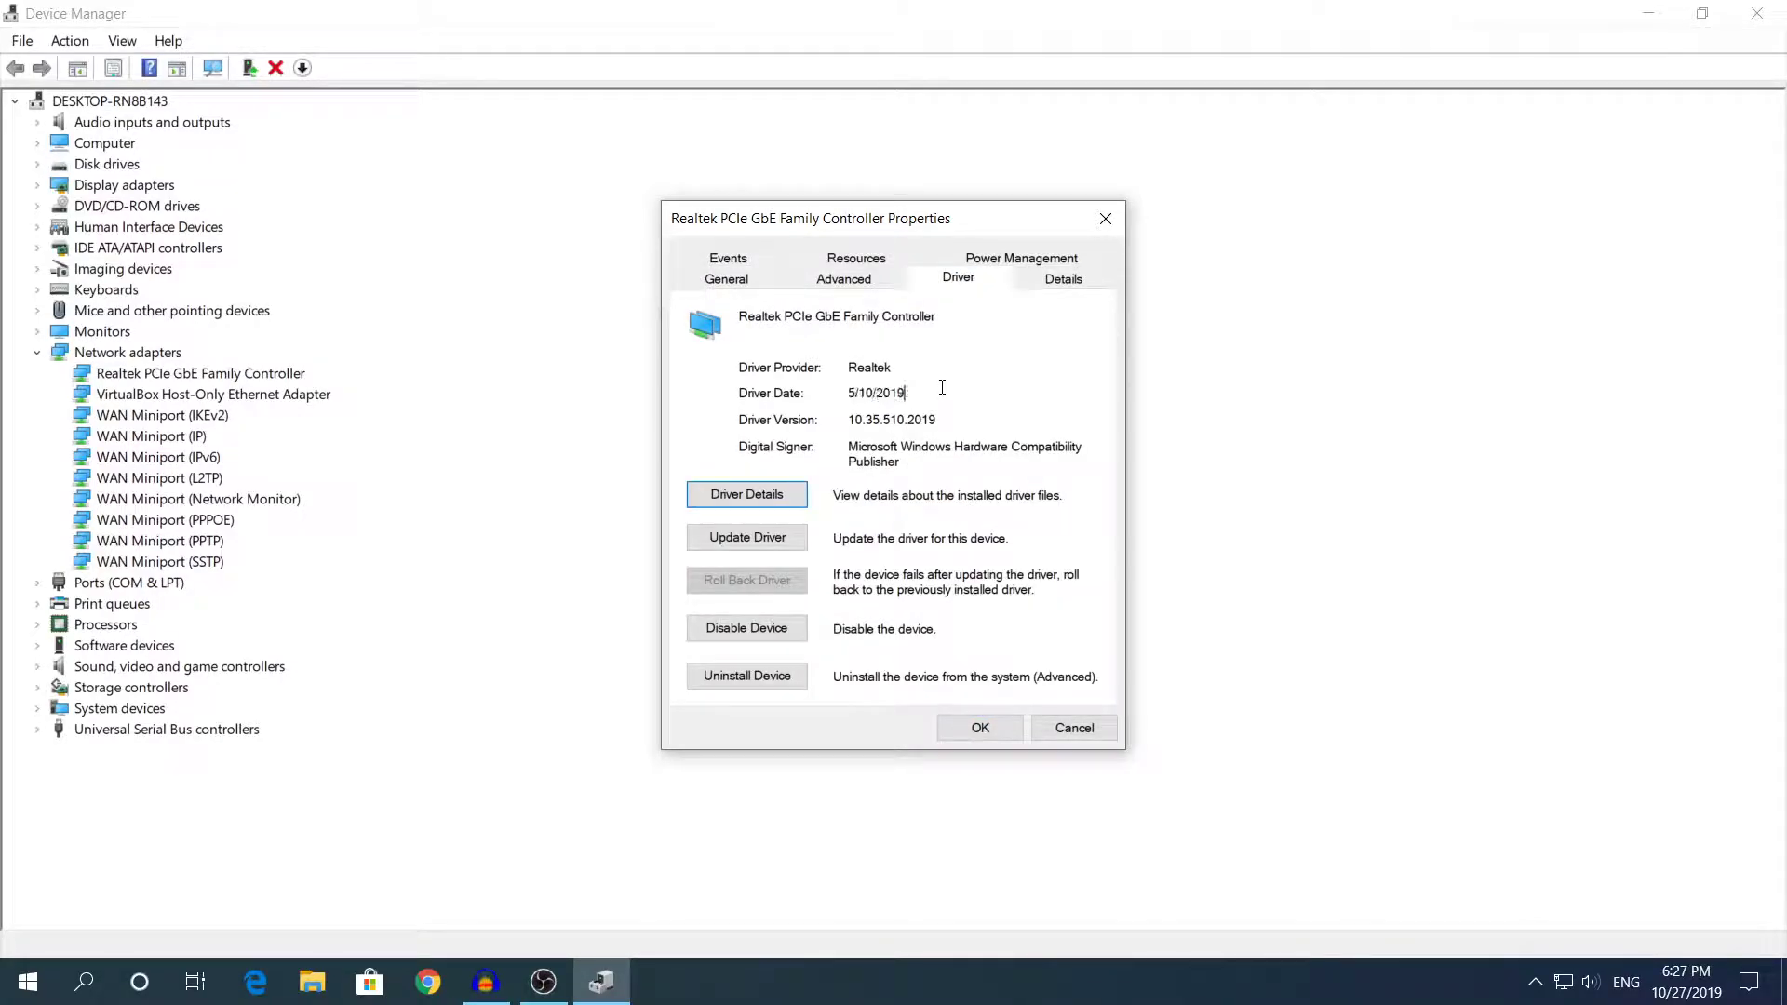
pyautogui.doubleClick(857, 393)
pyautogui.click(906, 393)
# Update the Realtek driver by automatic search to version 10.36.701.2019 and check its 7/1/2019 date
pyautogui.click(740, 540)
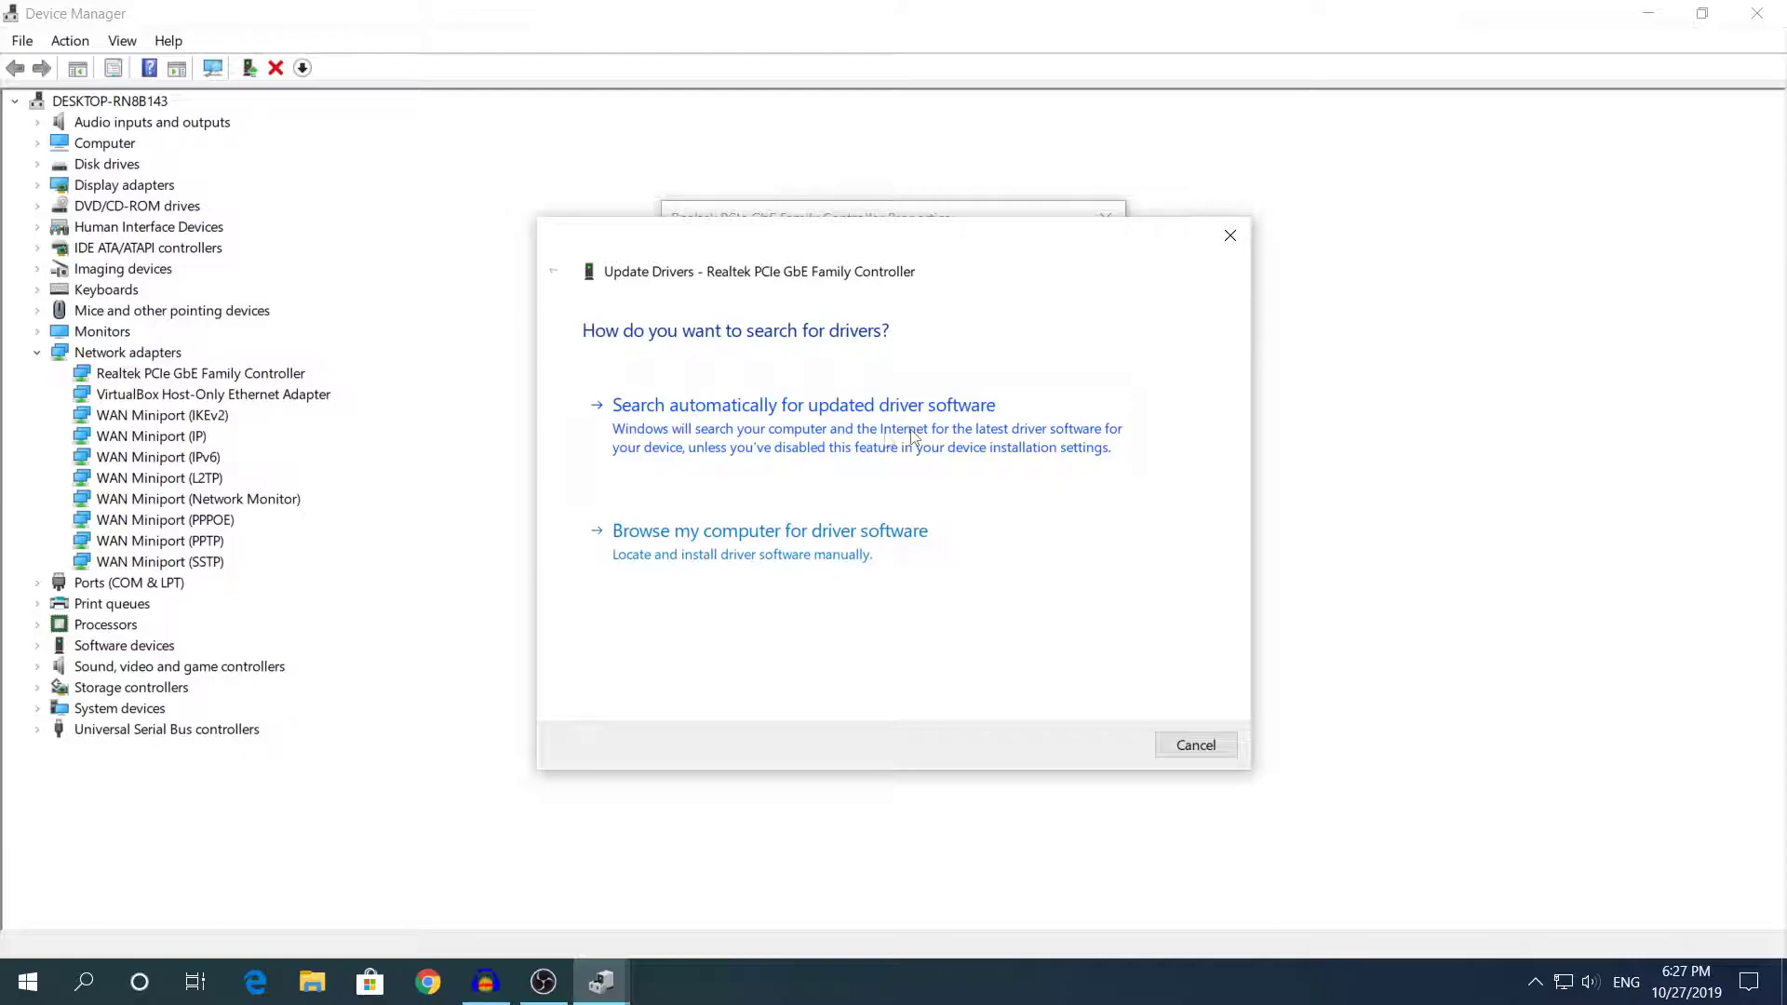
pyautogui.click(1110, 414)
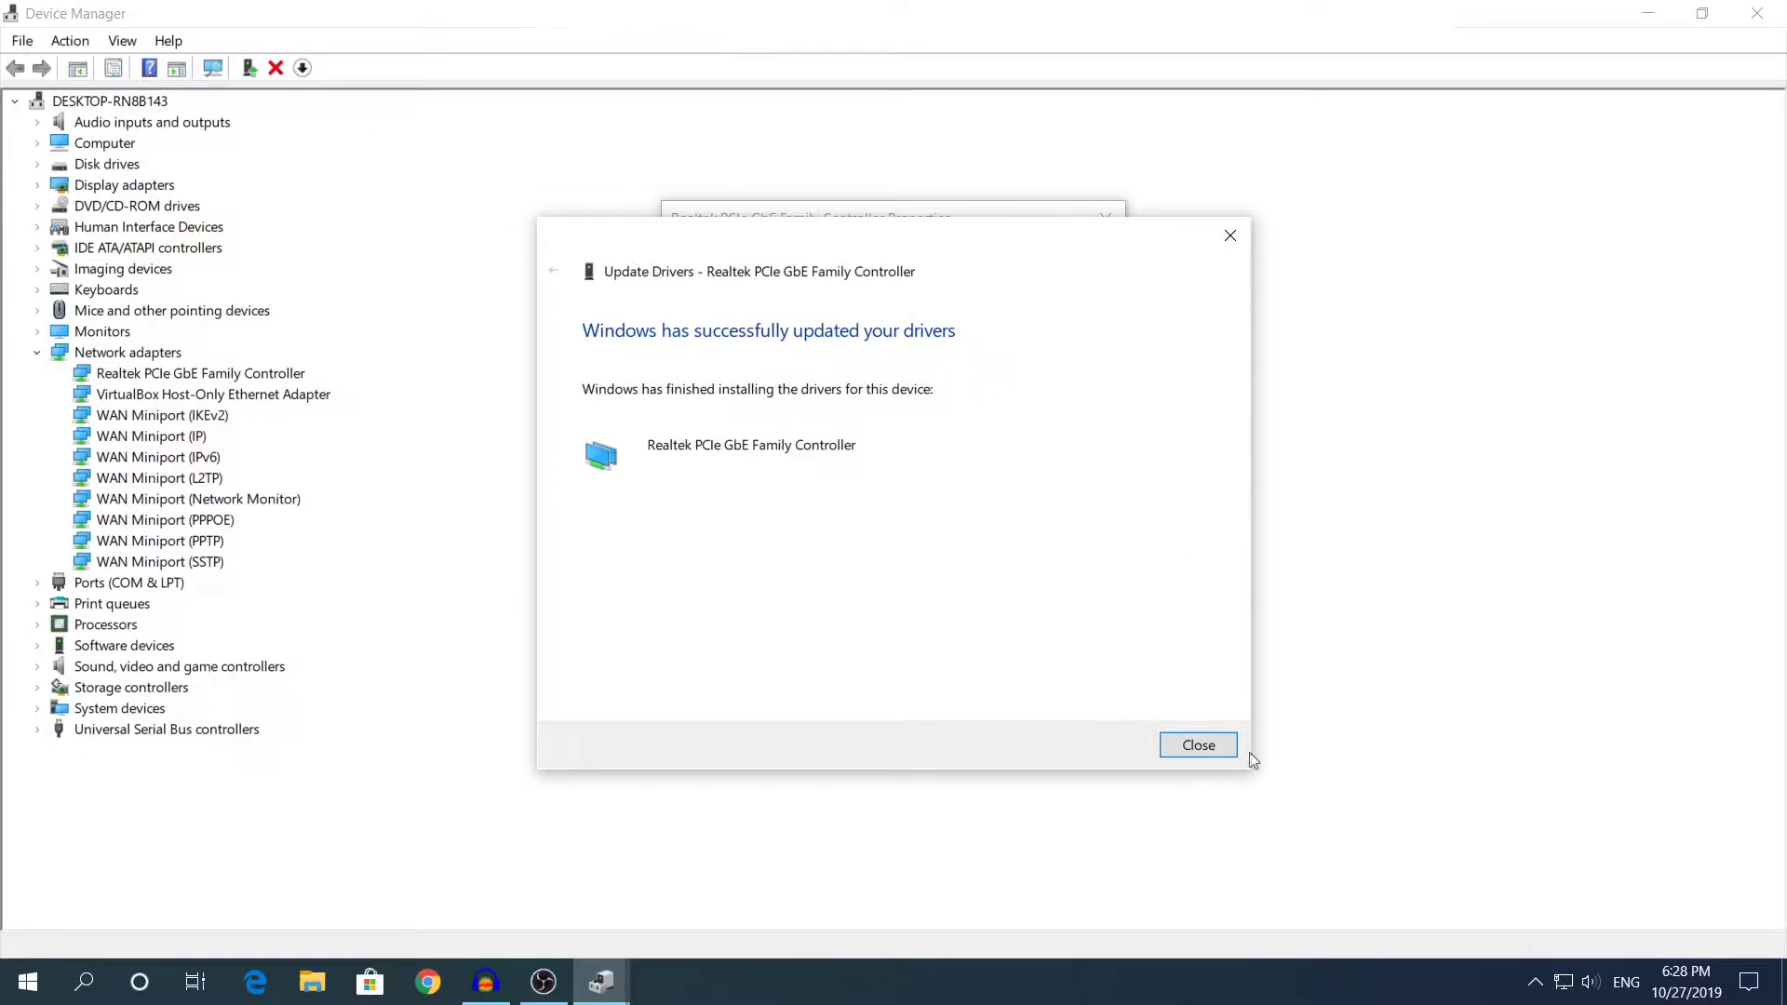
pyautogui.click(1194, 747)
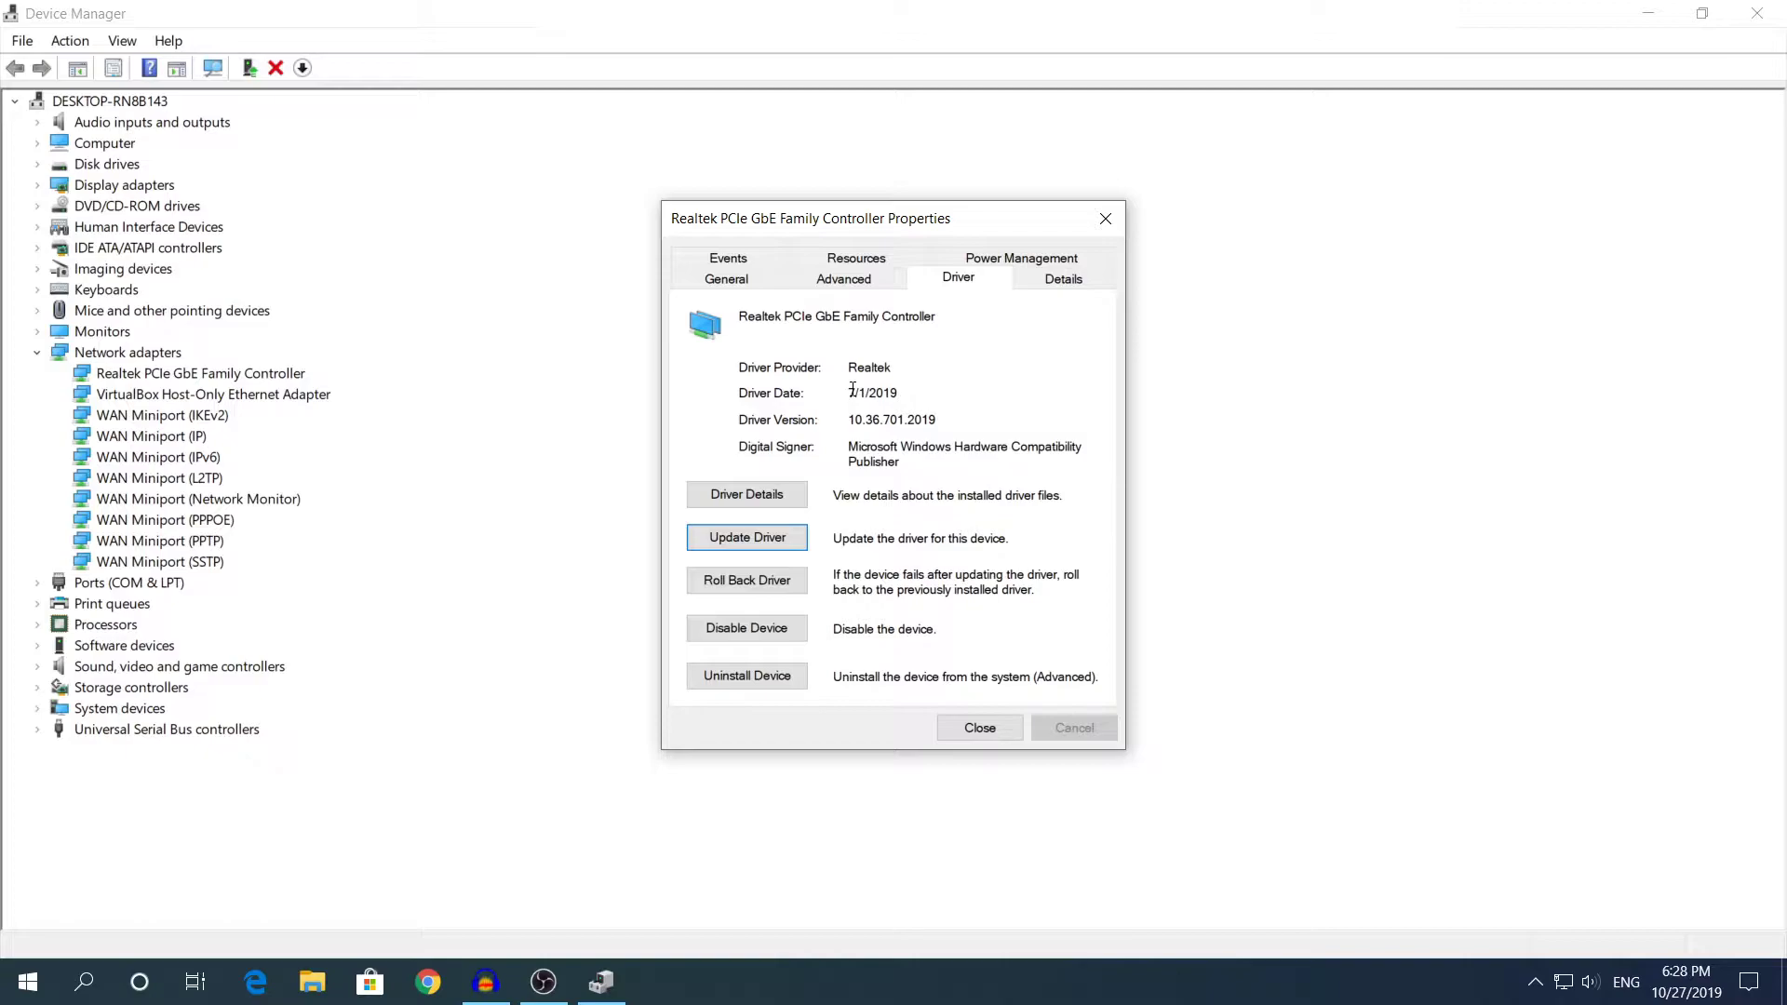
pyautogui.moveTo(852, 391); pyautogui.dragTo(964, 390)
pyautogui.click(952, 396)
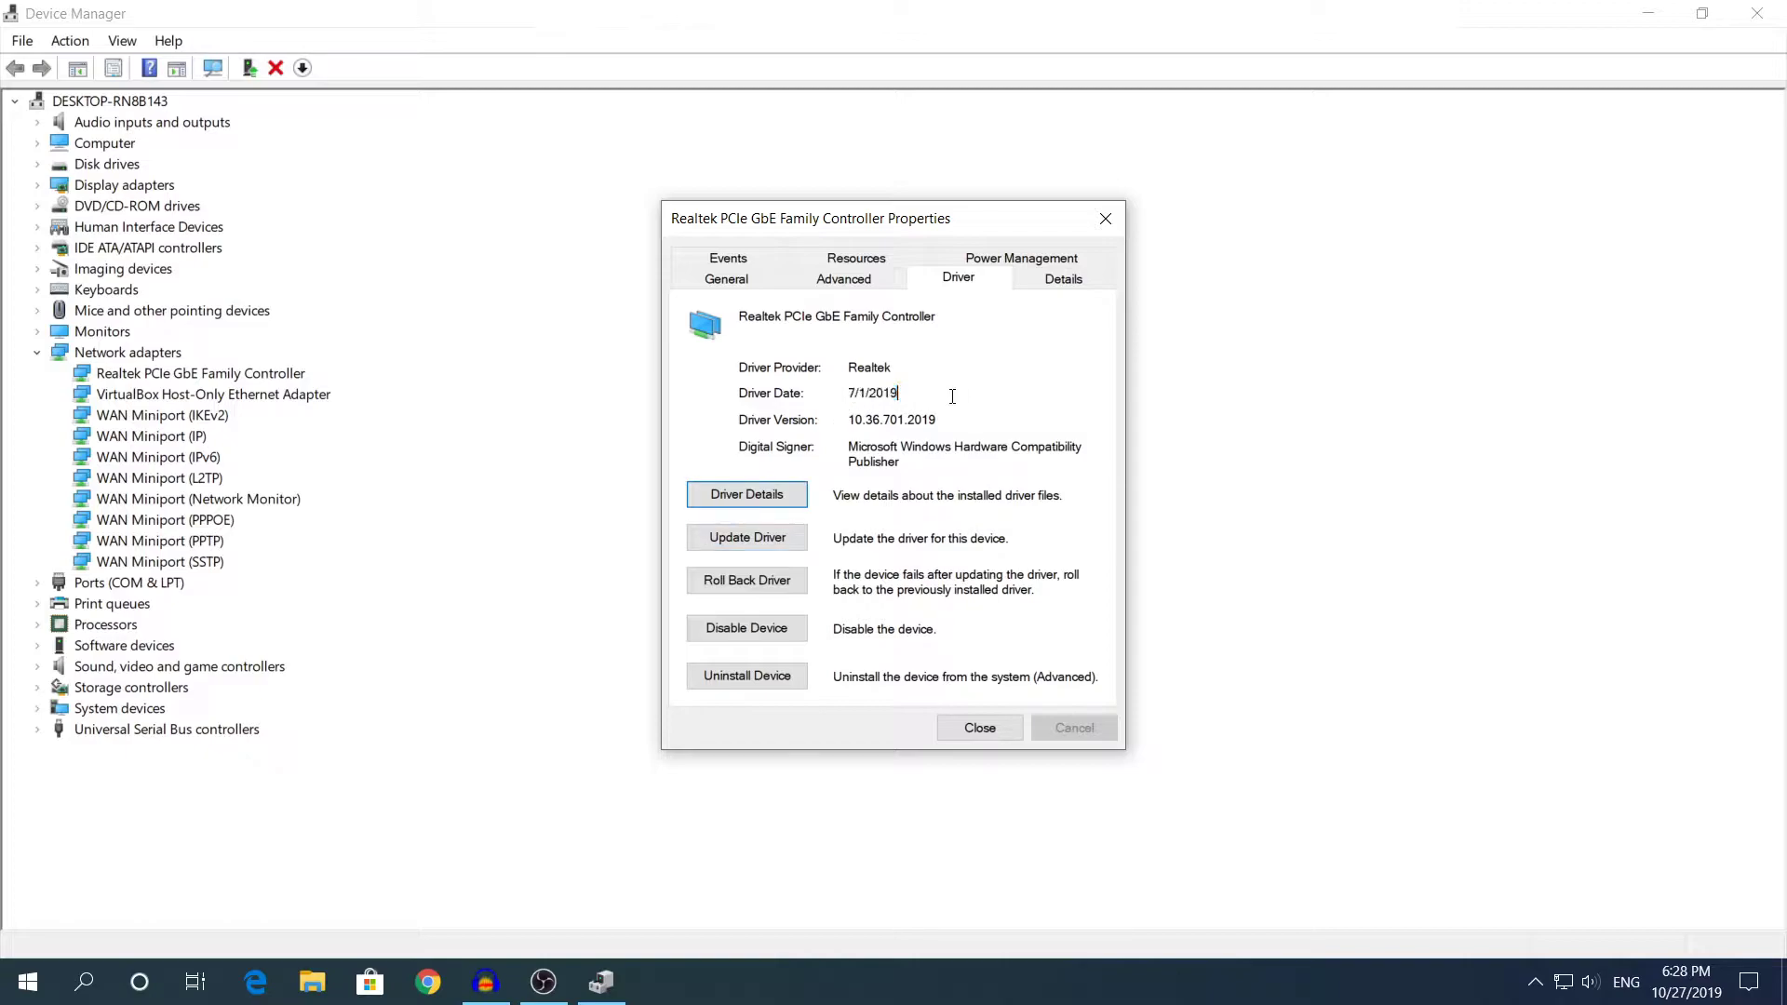
# Close the Realtek adapter's Properties dialog and the Device Manager window
pyautogui.click(979, 727)
pyautogui.hotkey('alt', 'F4')
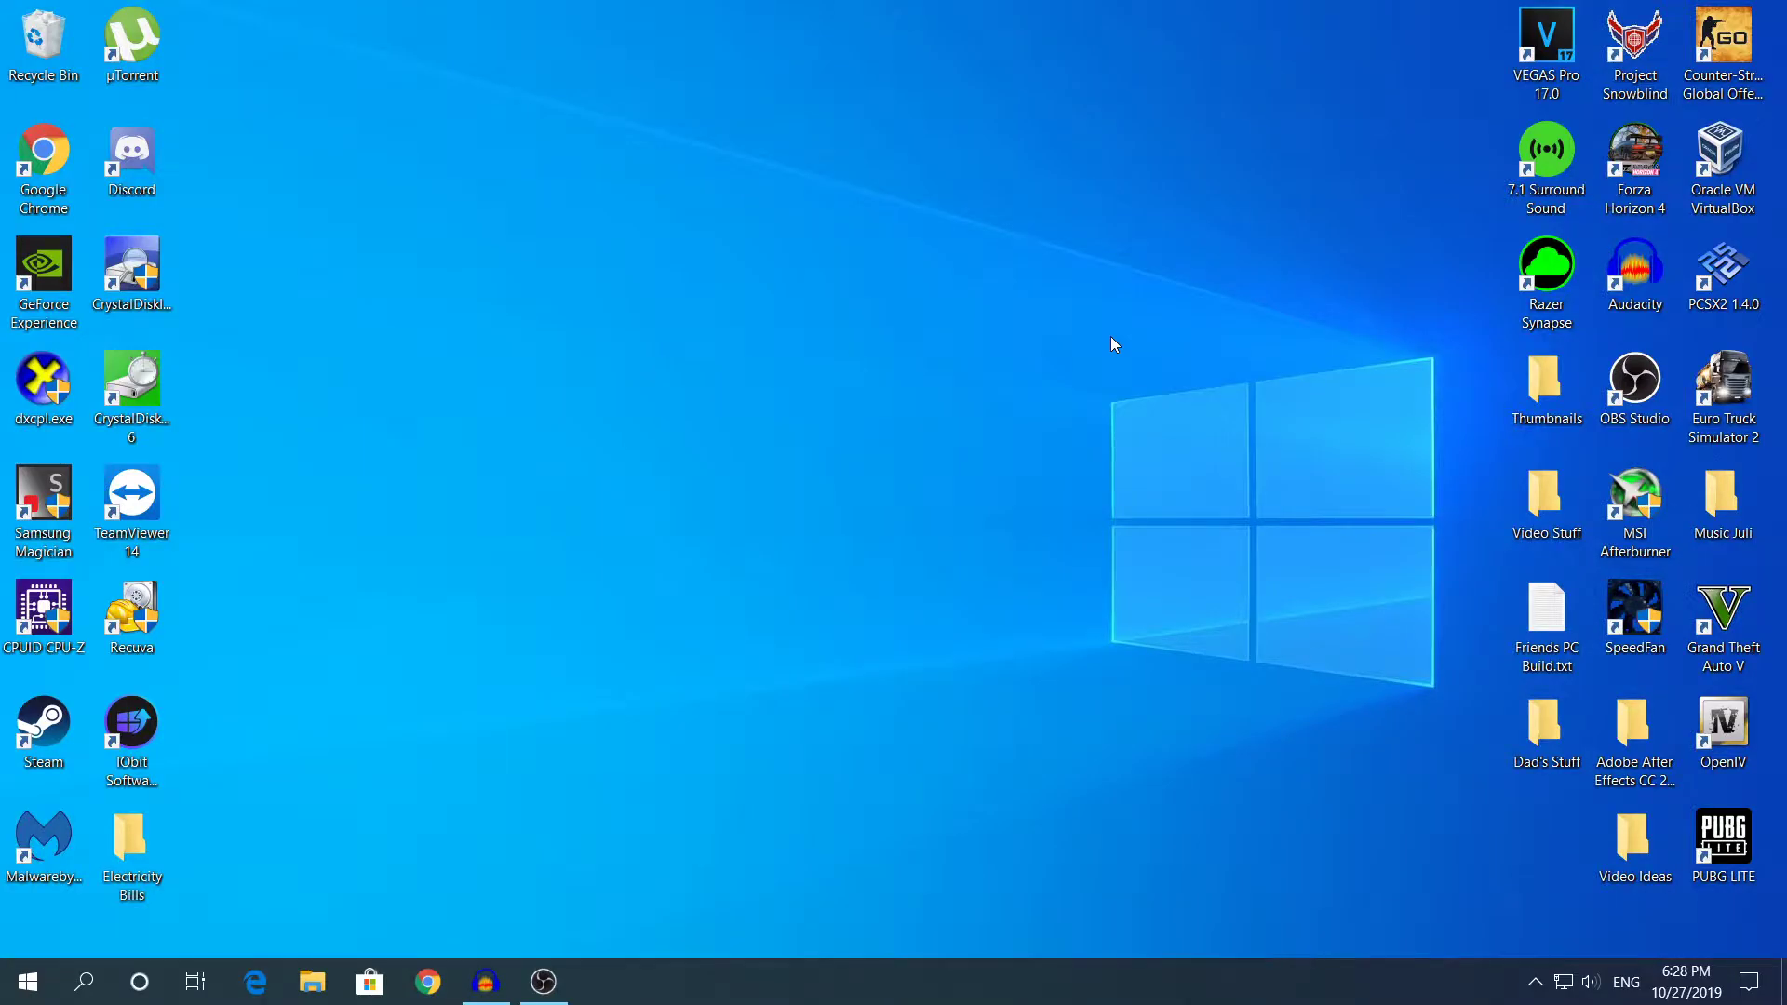